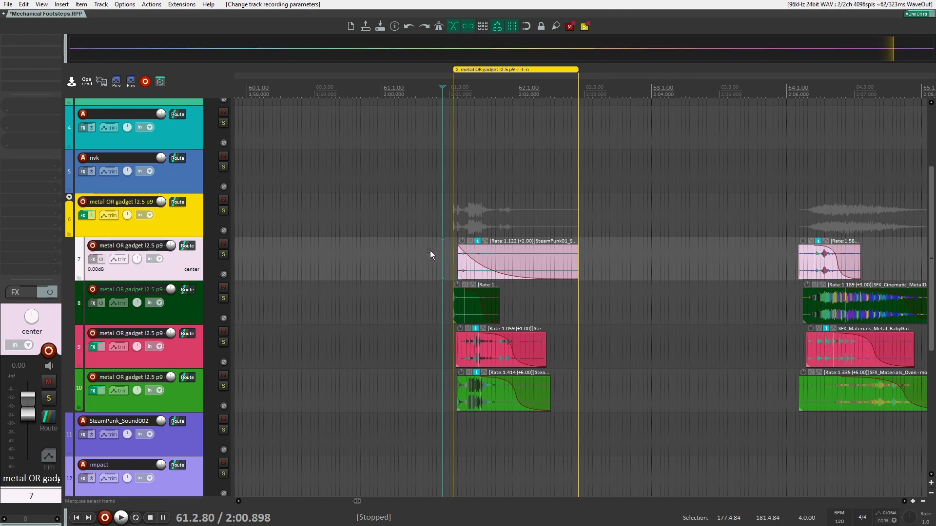
Open nvk_CREATE, search the media databases for "metal or gadget", and close the search window.
click(430, 251)
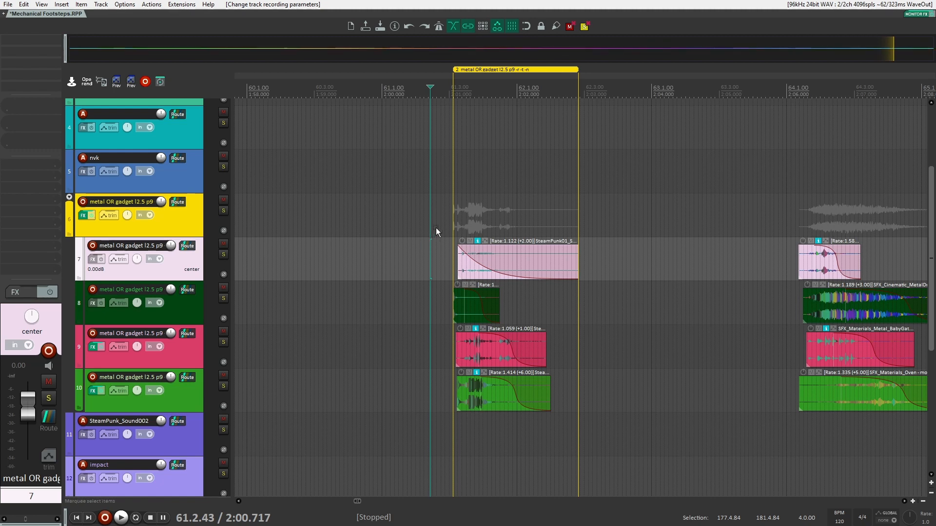
click(190, 219)
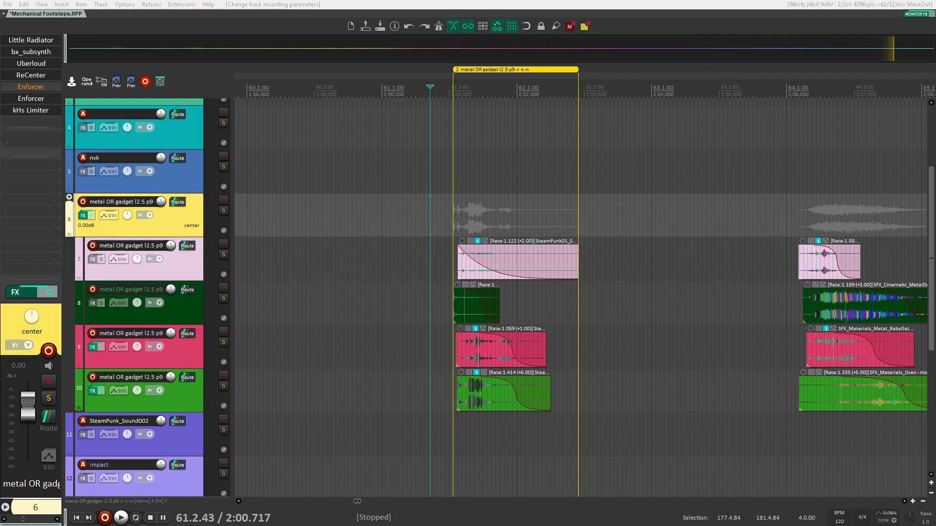
key(ctrl+f)
drag(520, 153, 385, 95)
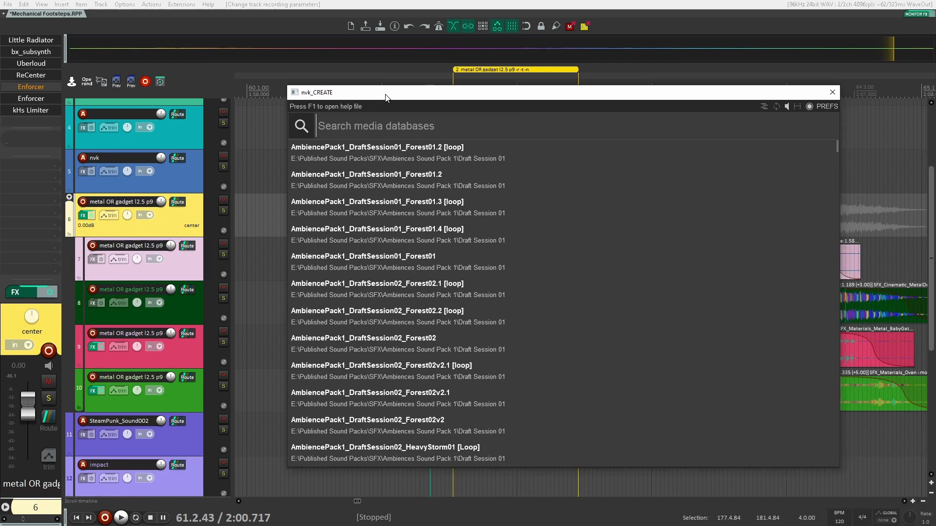
click(139, 202)
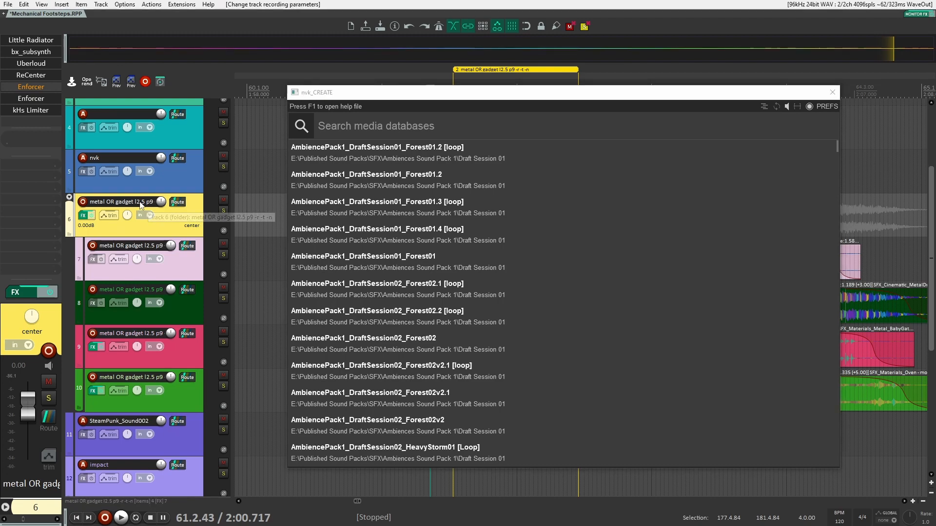
click(368, 125)
text(met)
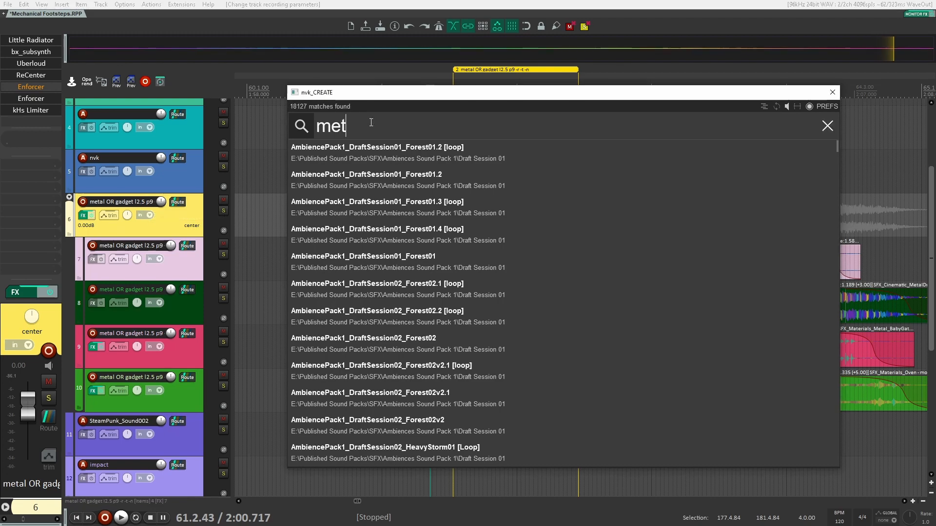
text(al or gadget)
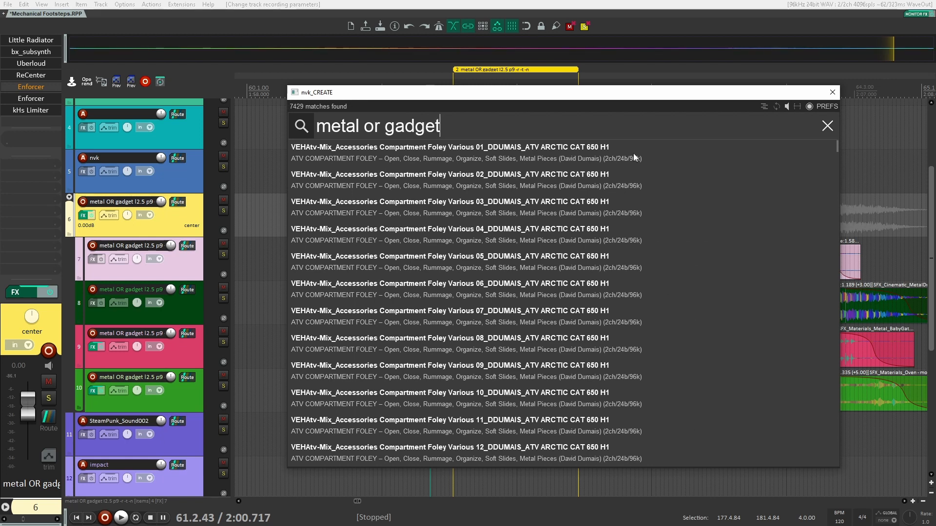
click(832, 92)
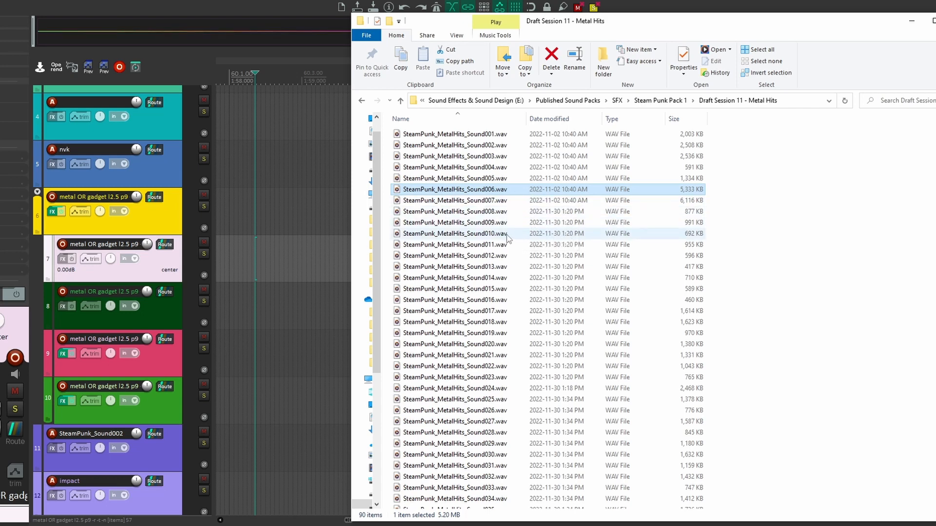
In File Explorer, audition a range of SteamPunk_MetalHits WAV files throughout the Draft Session 11 - Metal Hits folder.
click(495, 212)
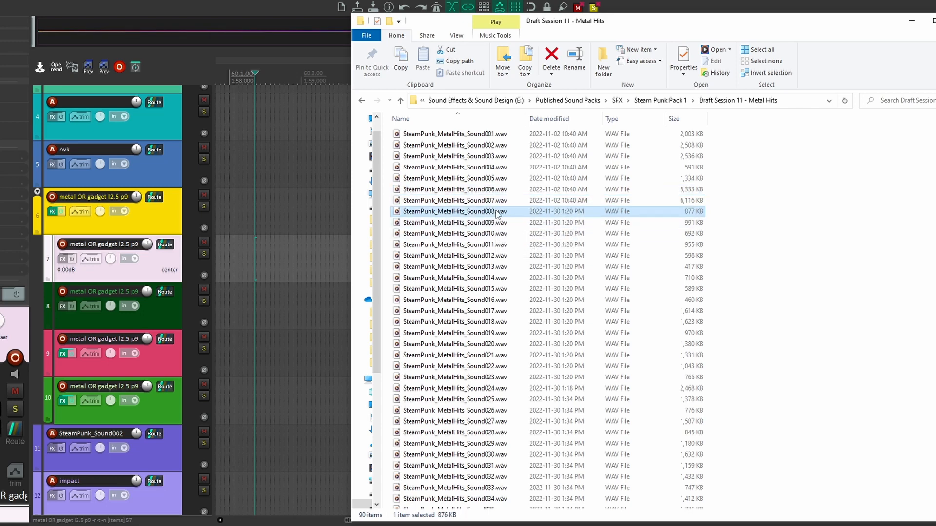
click(494, 234)
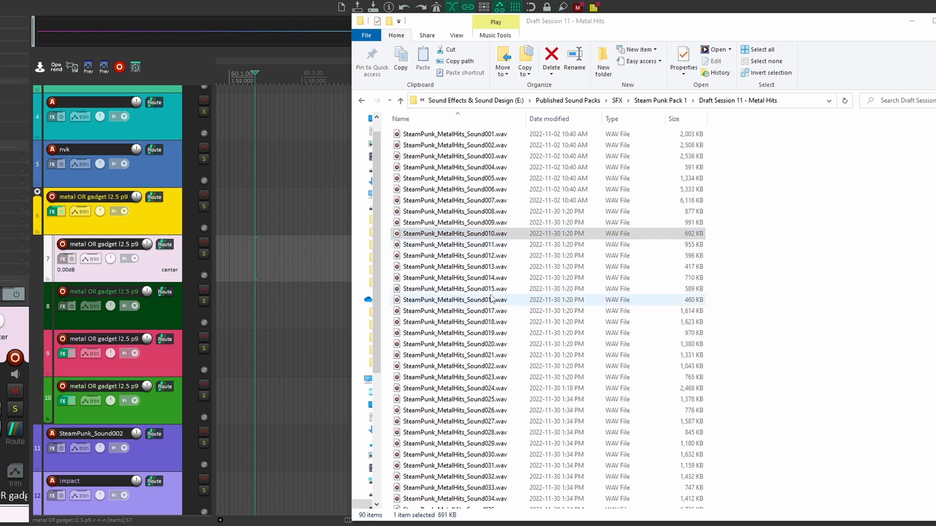
click(495, 288)
click(495, 322)
click(495, 355)
click(494, 377)
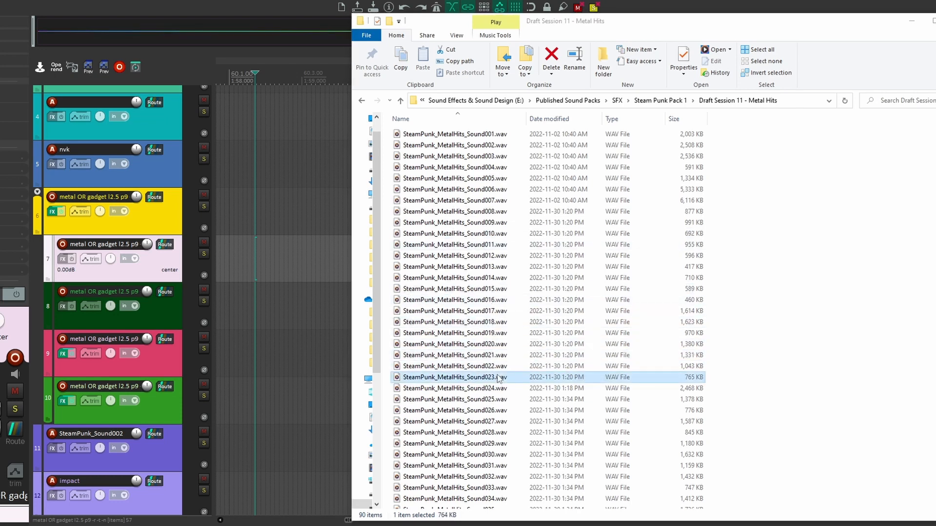
click(492, 411)
scroll(495, 413, down, 5)
click(495, 415)
scroll(496, 415, down, 1)
scroll(497, 417, down, 3)
click(497, 425)
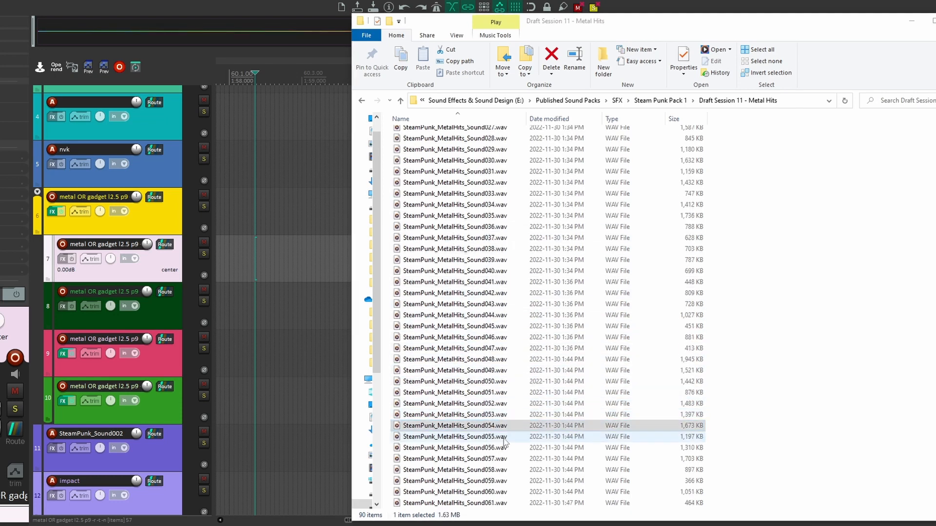
scroll(497, 435, down, 4)
click(497, 437)
click(493, 459)
click(496, 470)
click(504, 491)
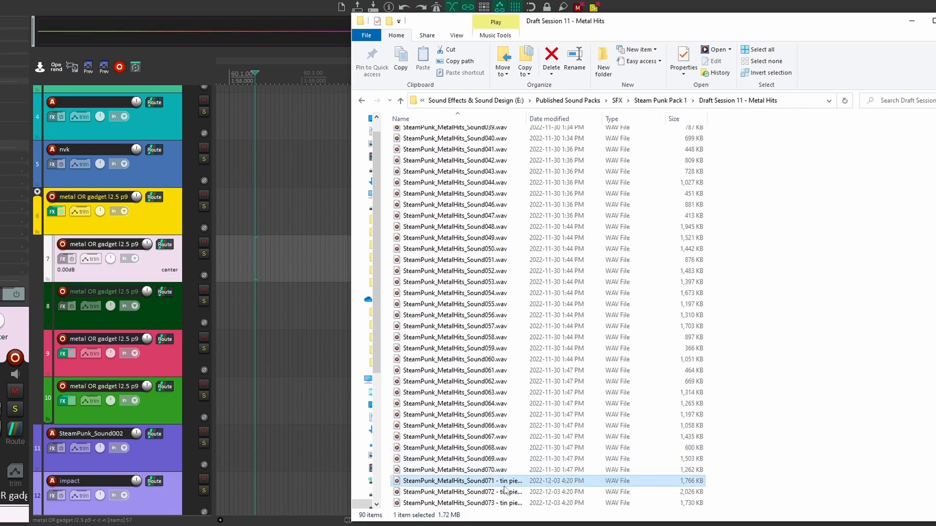
scroll(507, 489, down, 6)
click(521, 459)
click(497, 160)
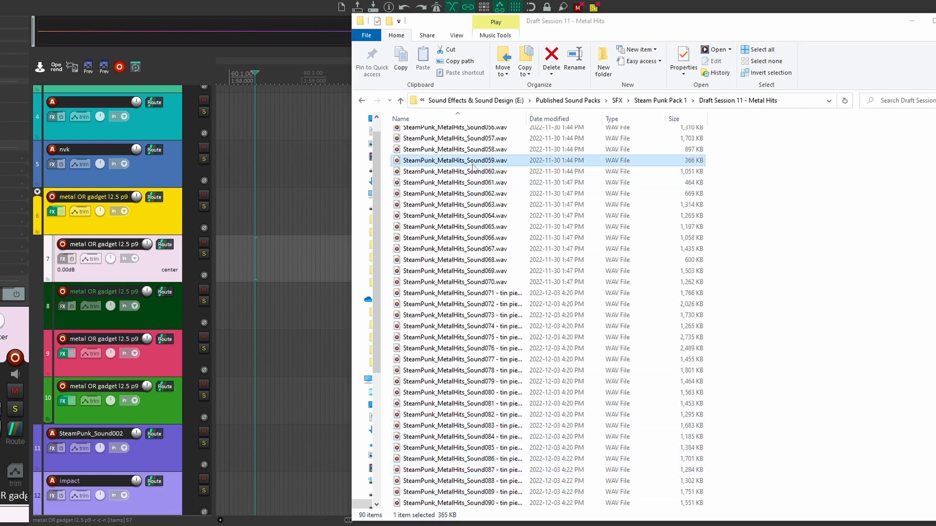
scroll(497, 175, down, 1)
click(497, 198)
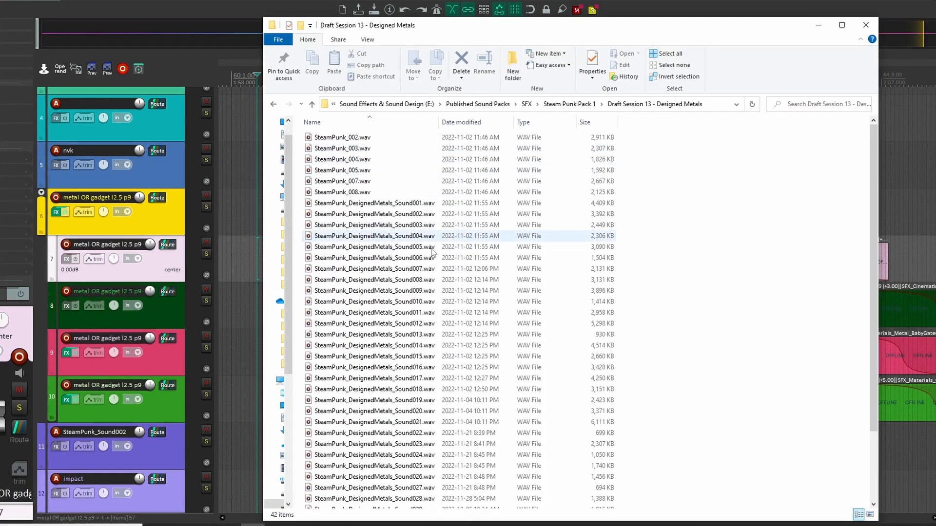
Audition a range of SteamPunk_DesignedMetals WAV files in the Draft Session 13 - Designed Metals folder.
click(391, 214)
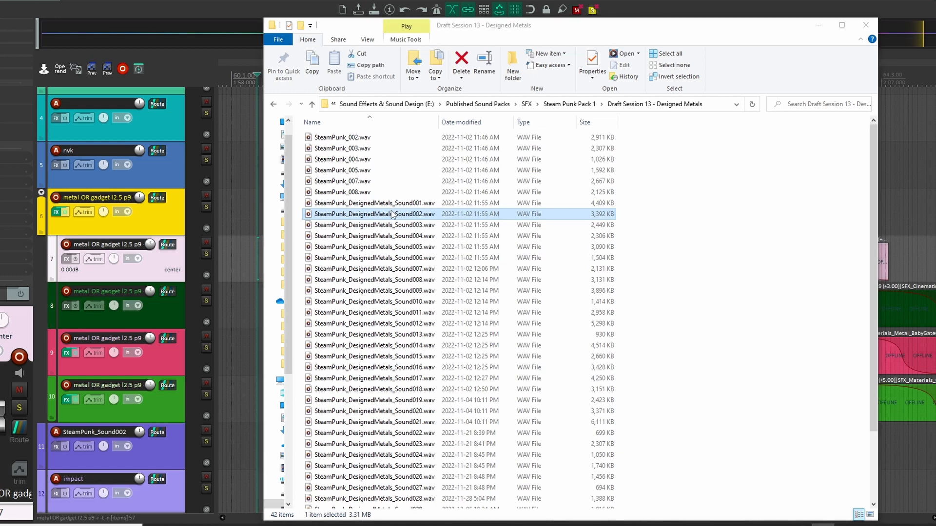
click(390, 236)
click(389, 290)
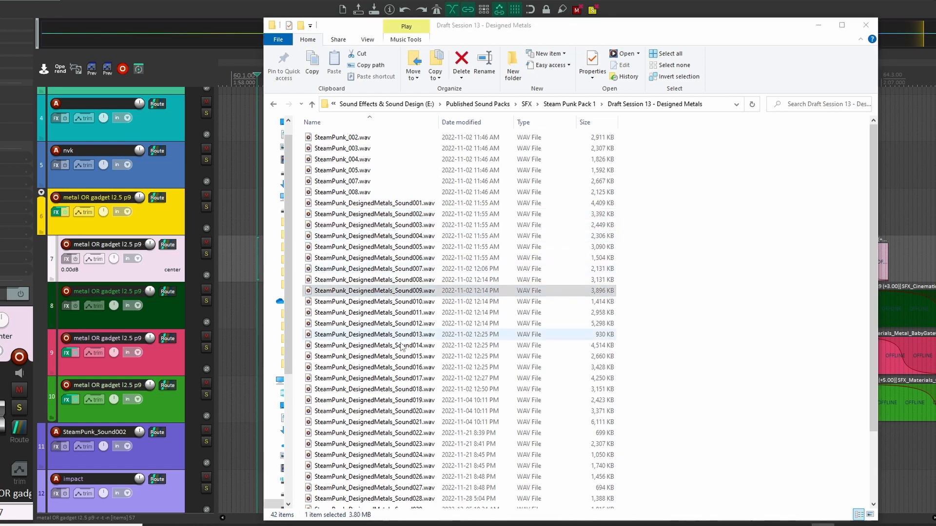
click(393, 345)
click(401, 389)
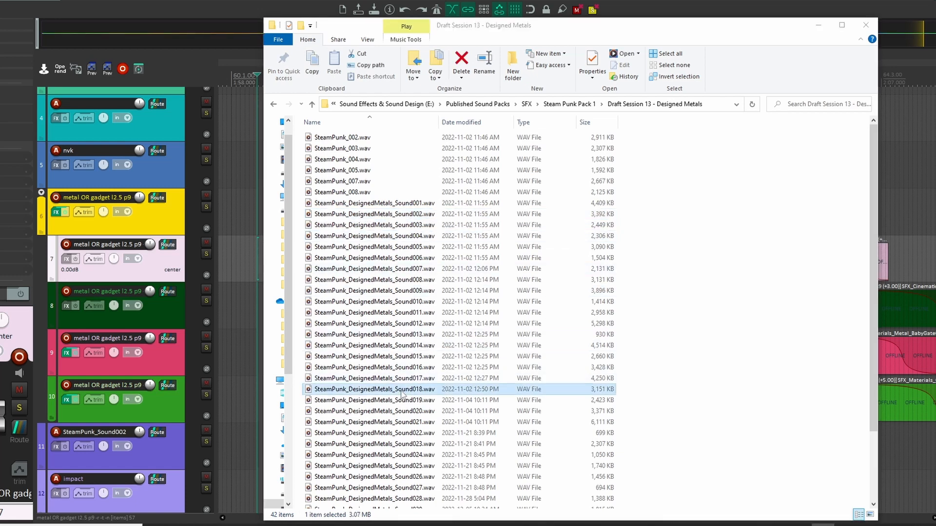
click(405, 433)
click(417, 477)
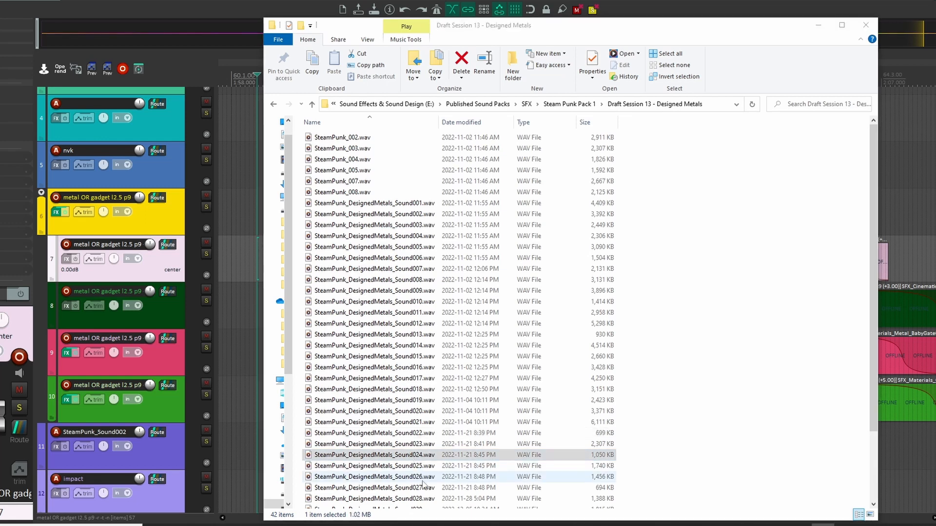
click(423, 488)
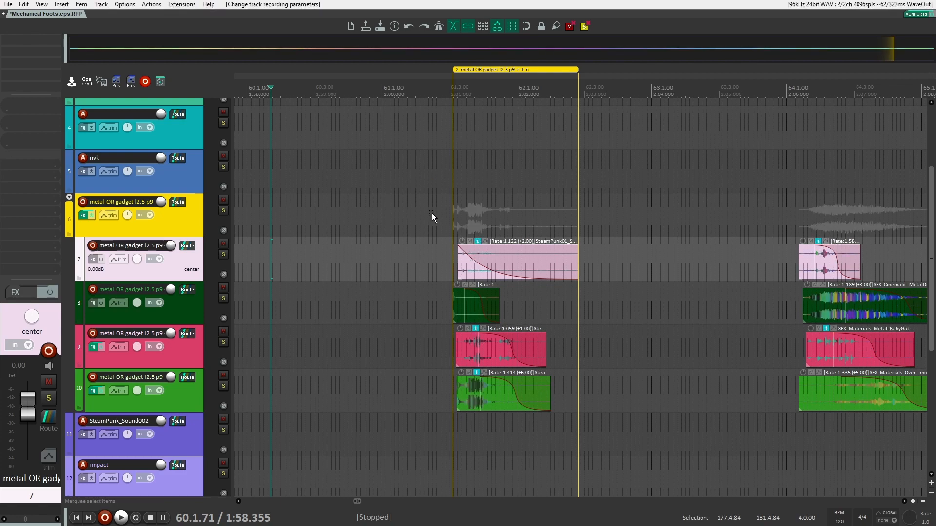
In REAPER, select the yellow "metal OR gadget" folder track and play its layered sound from the start of region 2.
click(192, 225)
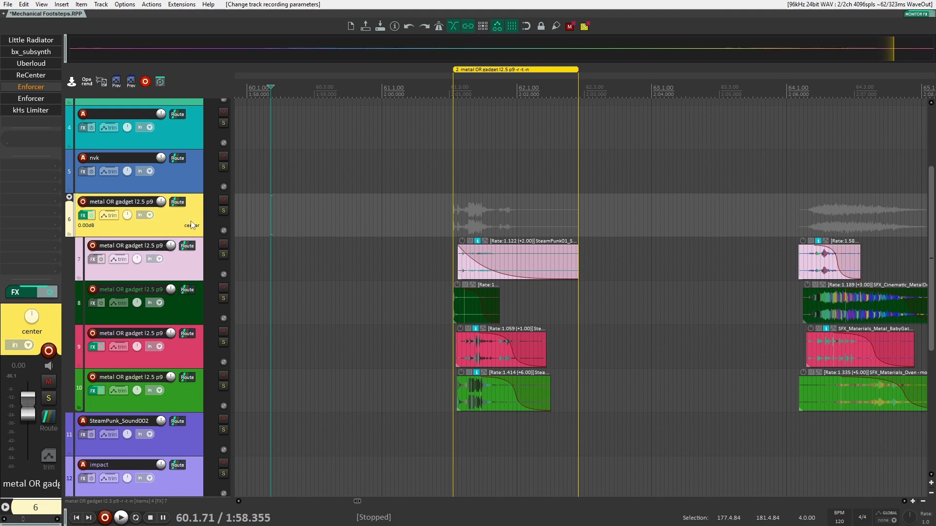
click(452, 221)
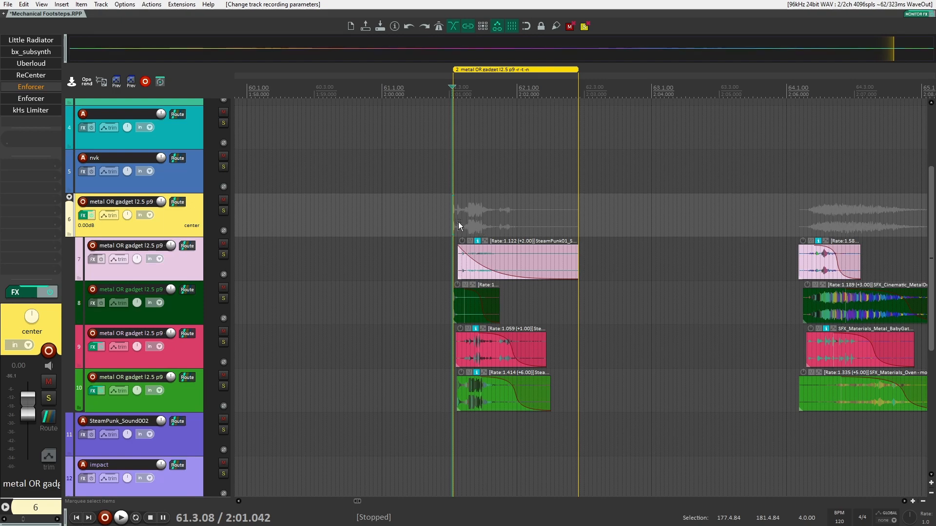
click(451, 218)
click(448, 217)
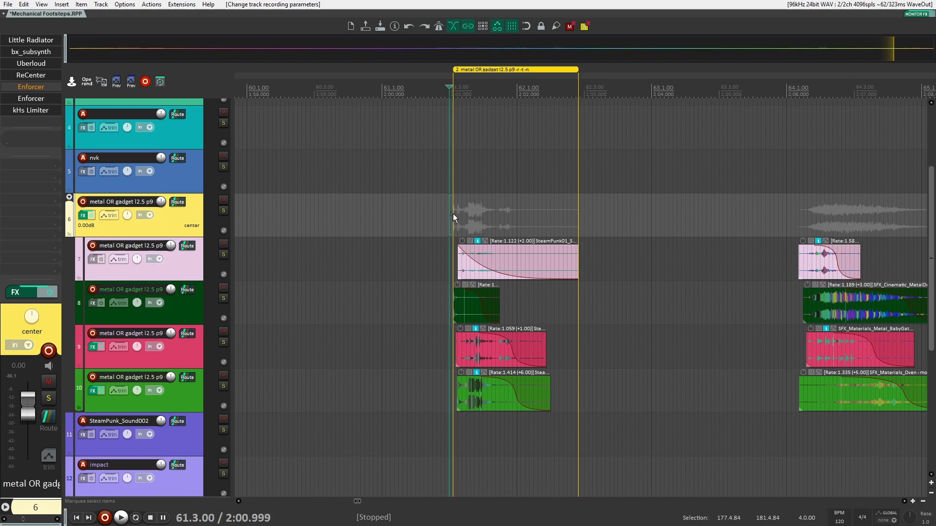
scroll(449, 210, down, 1)
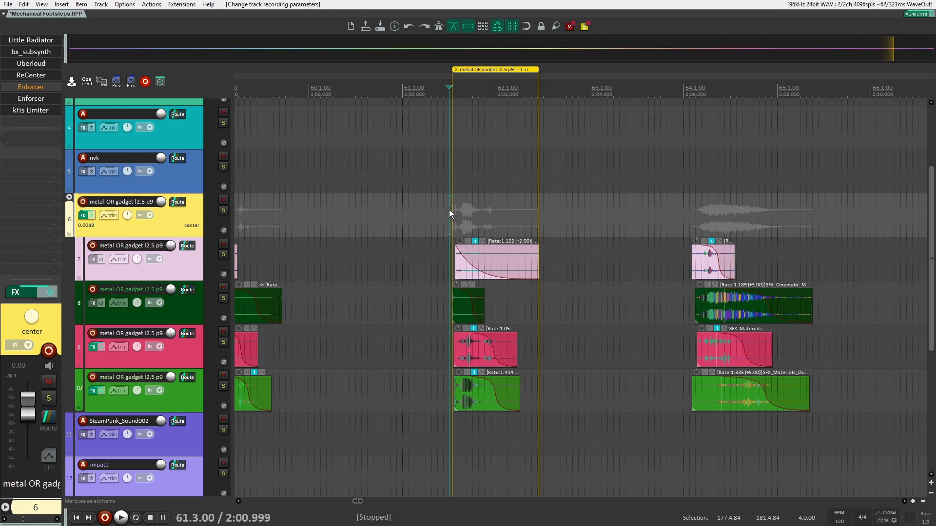
scroll(450, 218, up, 3)
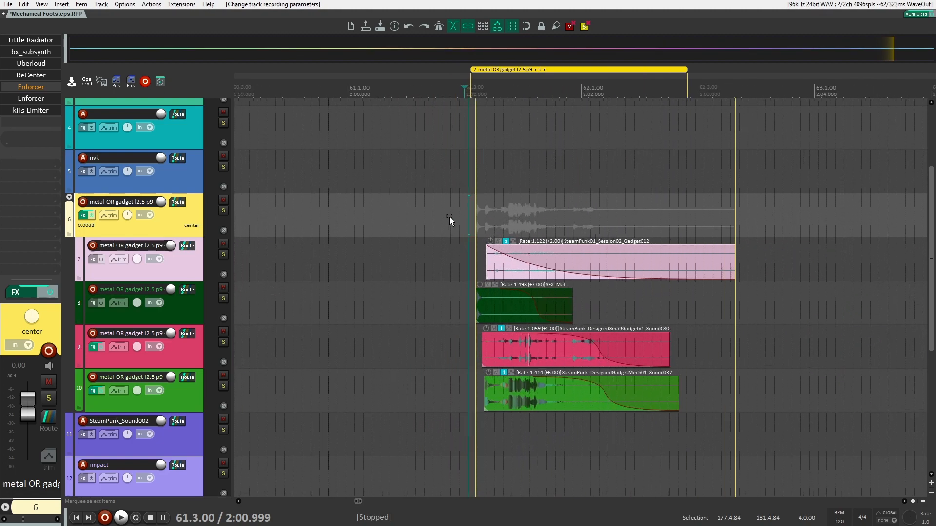
click(473, 216)
scroll(475, 217, down, 1)
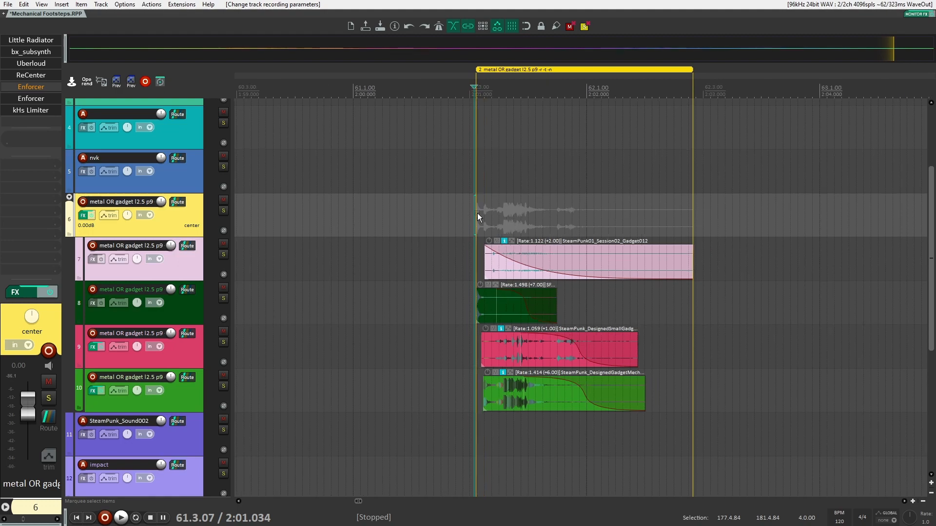
scroll(475, 216, up, 2)
key(space)
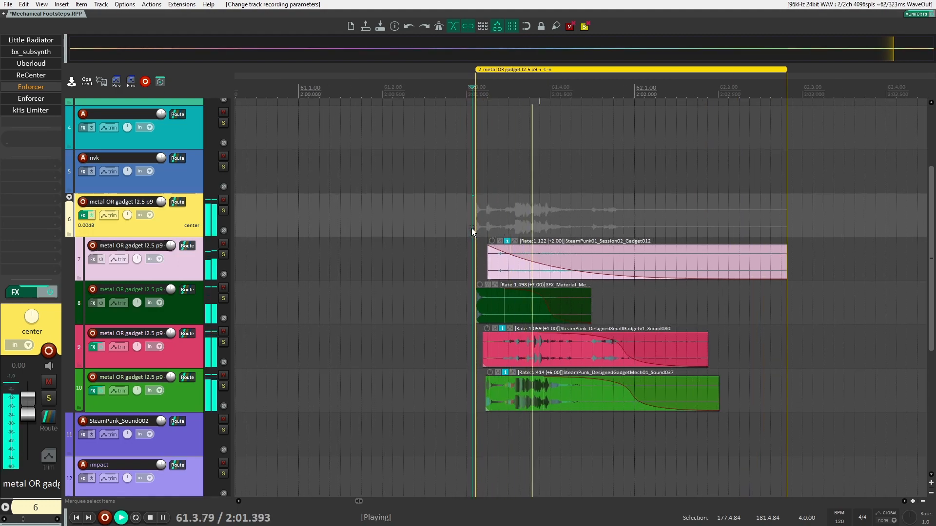
scroll(472, 228, down, 2)
key(space)
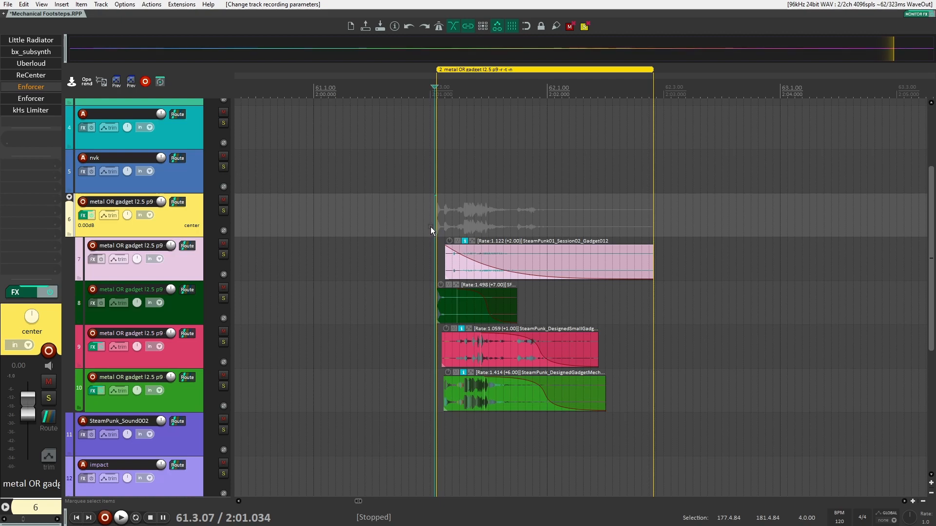
Solo track 7 with the SteamPunk01_Session02_Gadget012 layer, play it, and clear the solo.
scroll(229, 247, down, 2)
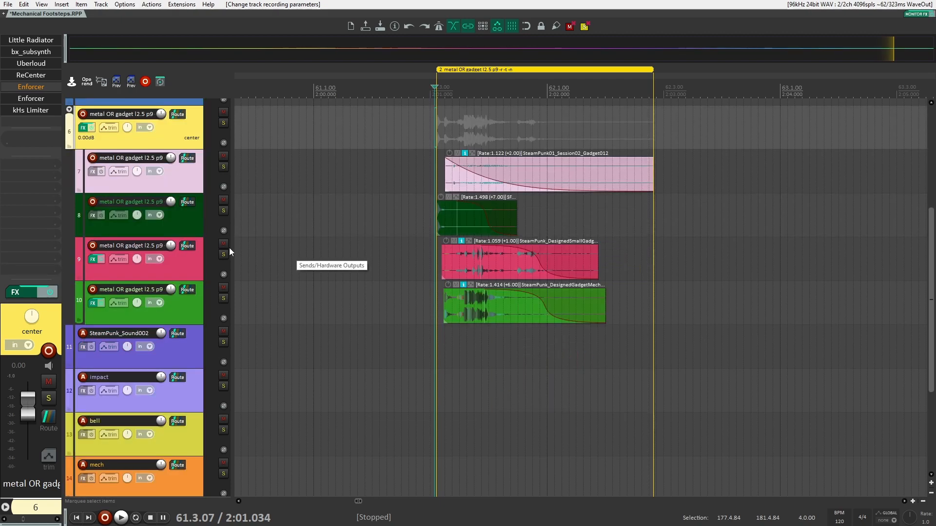
click(223, 167)
scroll(419, 215, up, 2)
key(space)
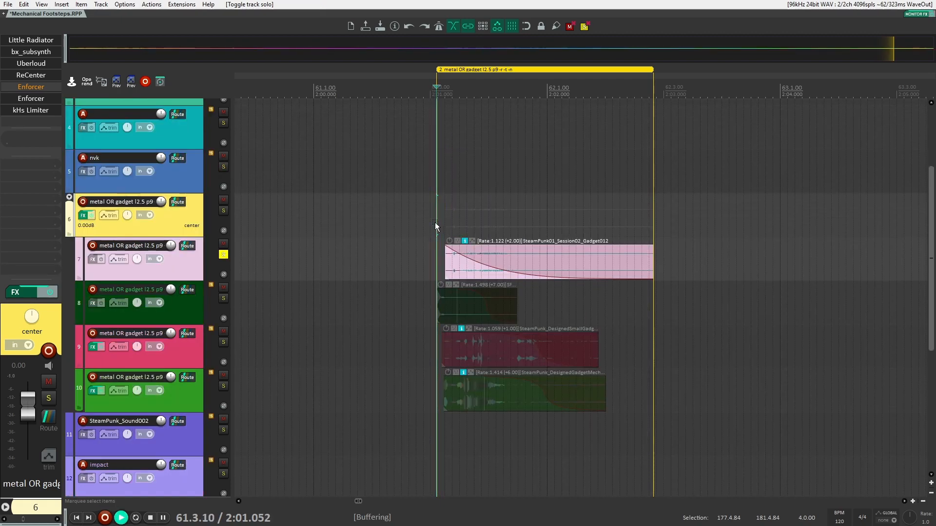
click(225, 258)
key(space)
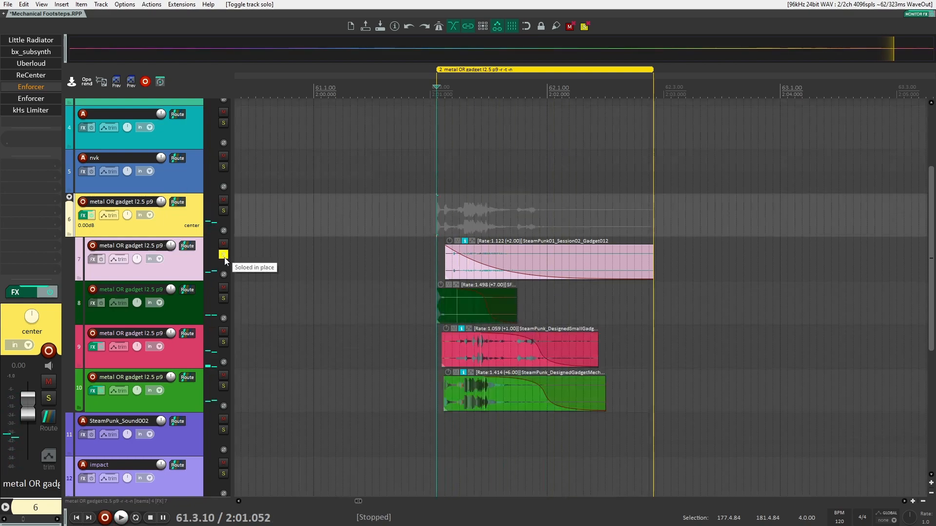
Solo the dark green layer on track 8 and play it from the region start.
click(224, 297)
key(space)
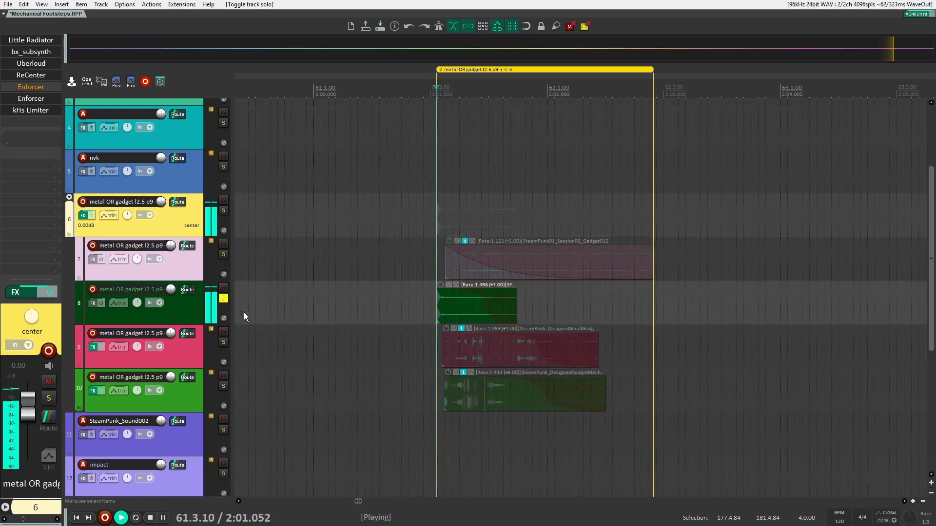
key(space)
Switch the solo from track 8 to the SteamPunk_DesignedSmallGadget layer on track 9, play it, and clear the solo.
click(224, 342)
click(223, 298)
key(space)
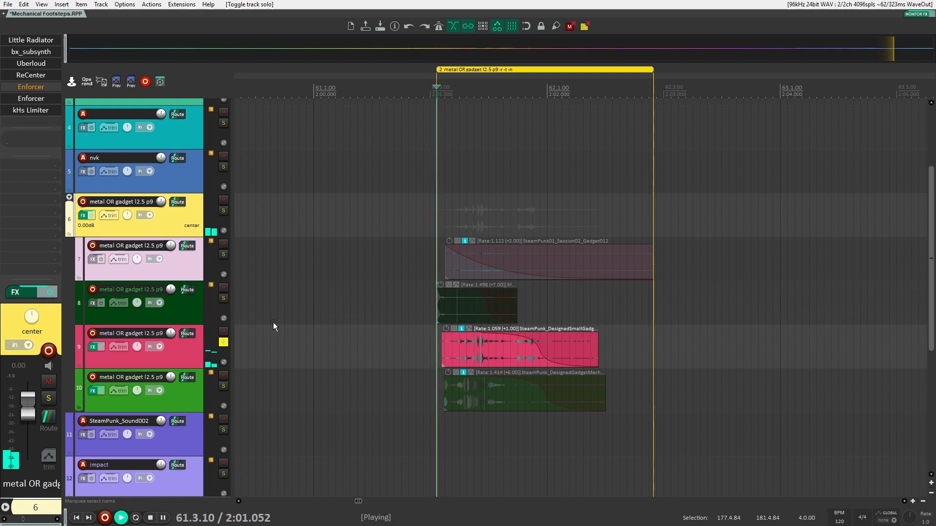
key(space)
click(223, 342)
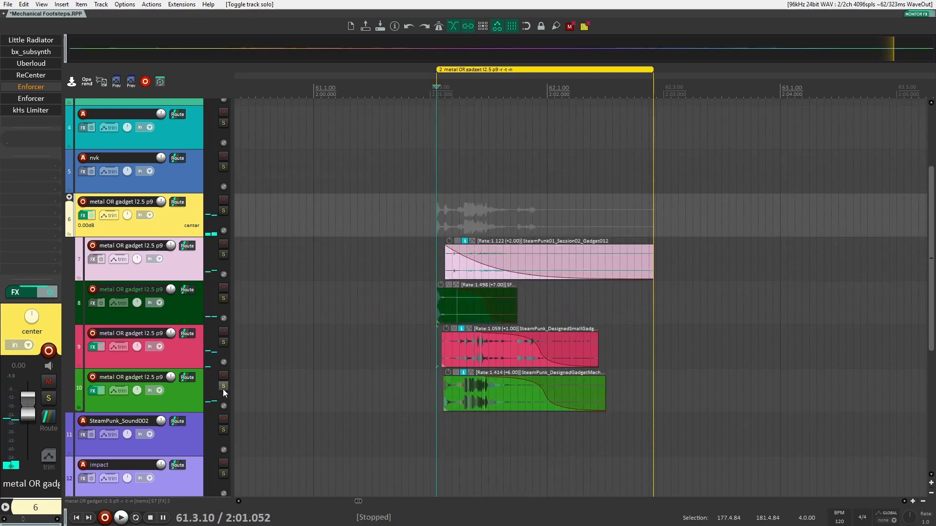
Solo the SteamPunk_DesignedGadgetMech layer on track 10, play it, and clear the solo.
click(223, 387)
key(space)
key(space)
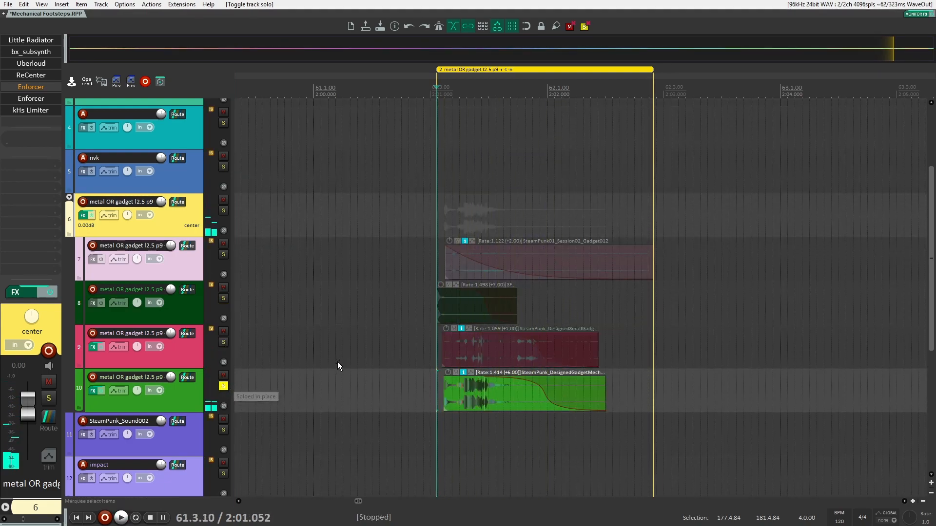
click(223, 386)
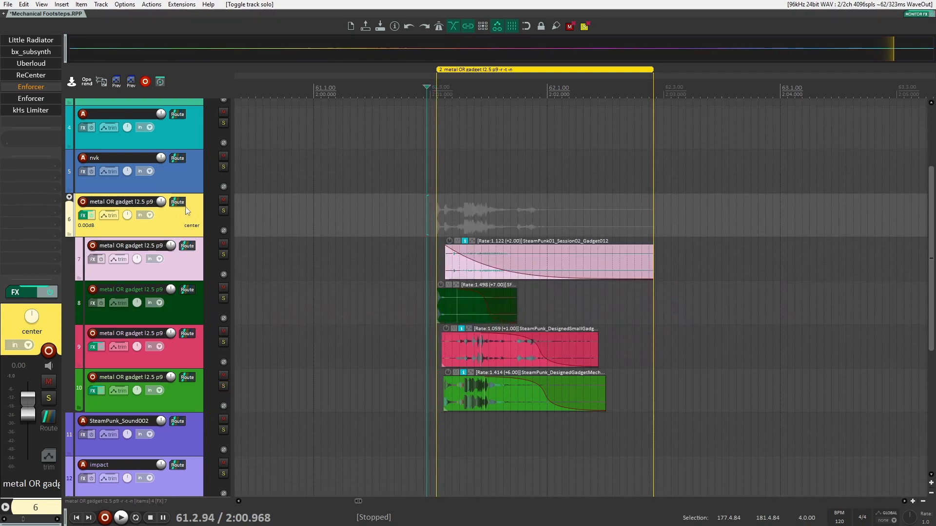
Bypass the whole effect chain on folder track 6 and play the combined layers from the start of the metal OR gadget region.
scroll(302, 209, down, 4)
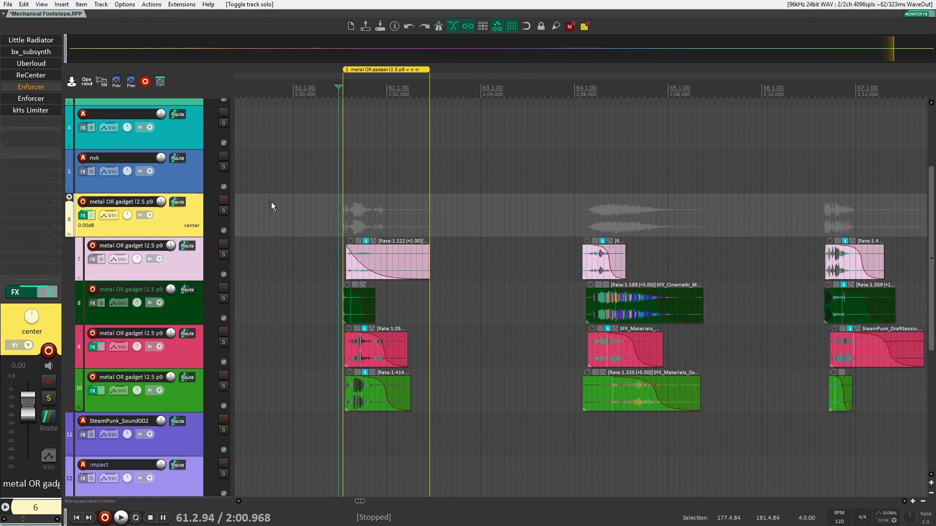
scroll(558, 217, down, 1)
scroll(680, 223, up, 1)
scroll(364, 220, up, 4)
drag(253, 223, 363, 221)
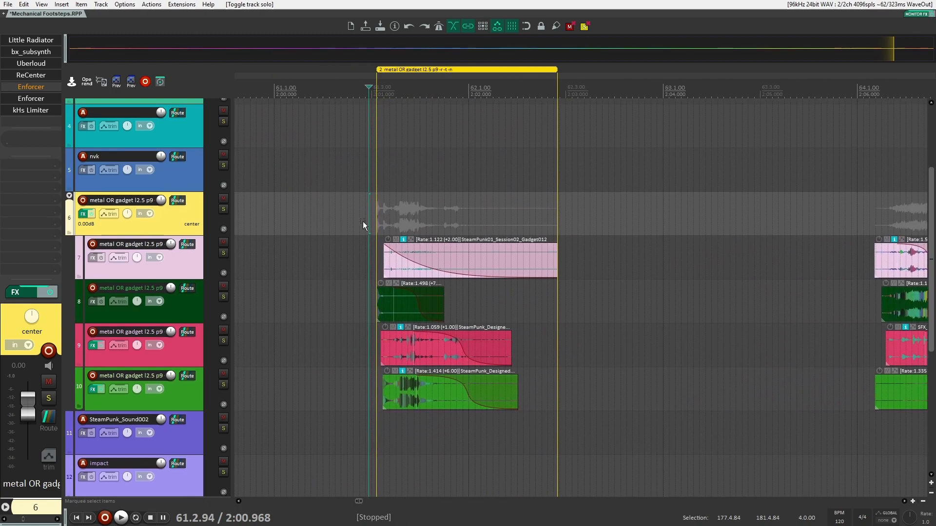
click(362, 222)
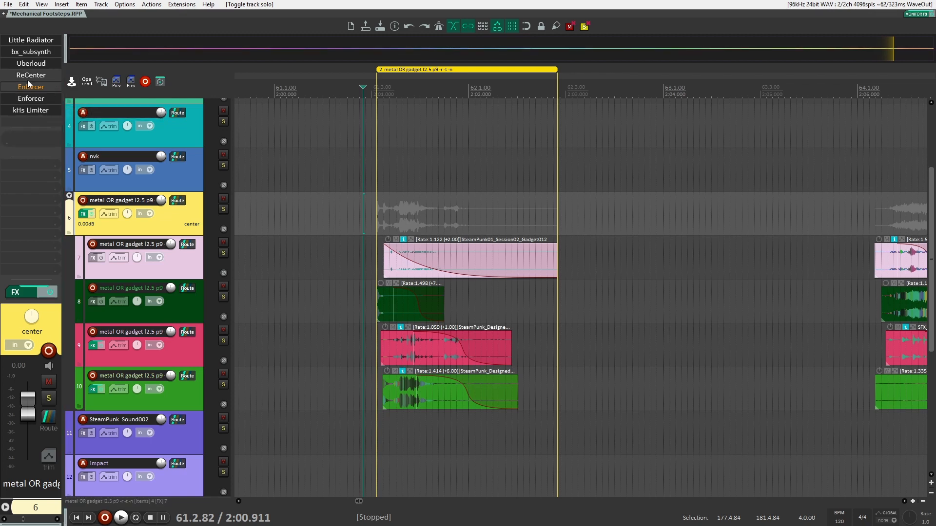
click(49, 292)
click(375, 213)
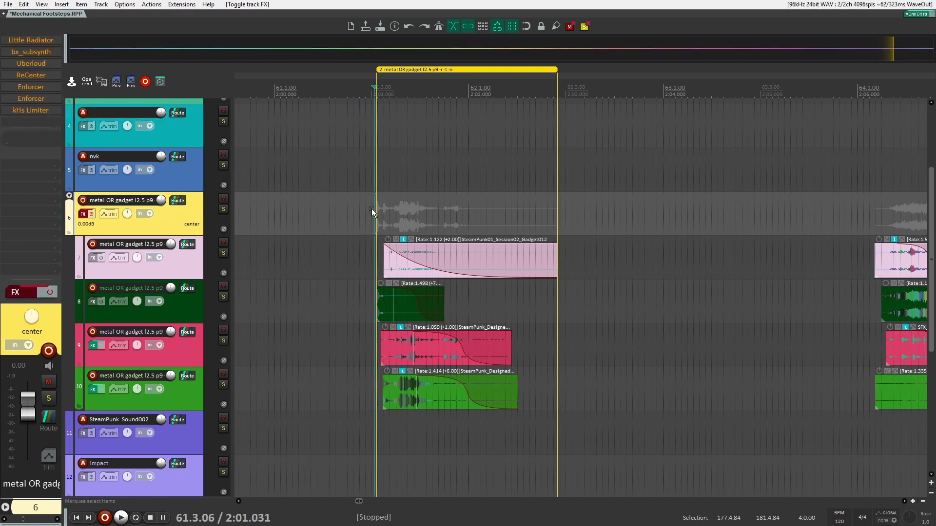
key(space)
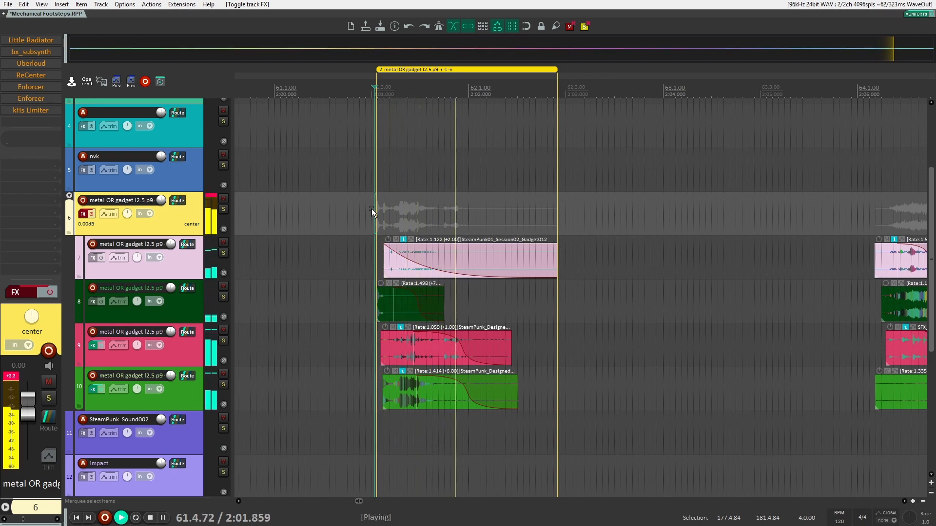
key(space)
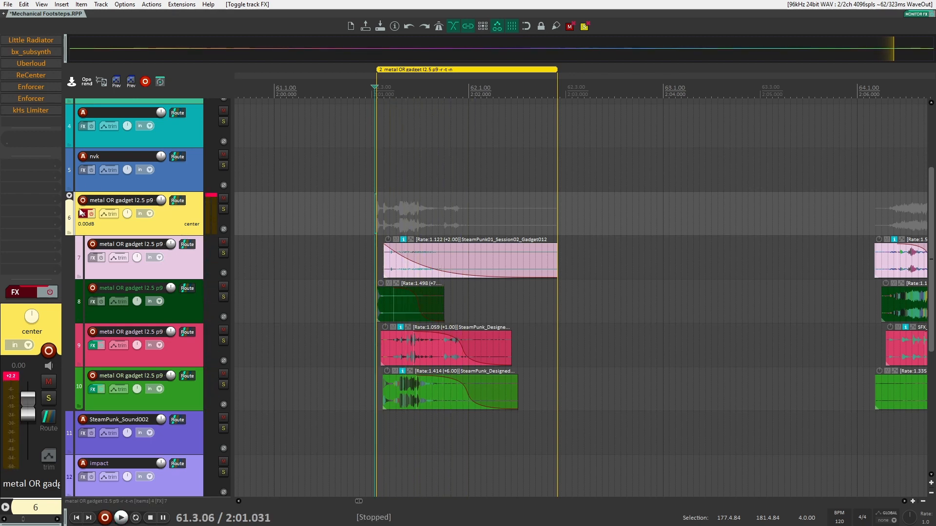
Re-enable track 6's effect chain with only Little Radiator active, open that plug-in, play the region, and close it.
click(51, 293)
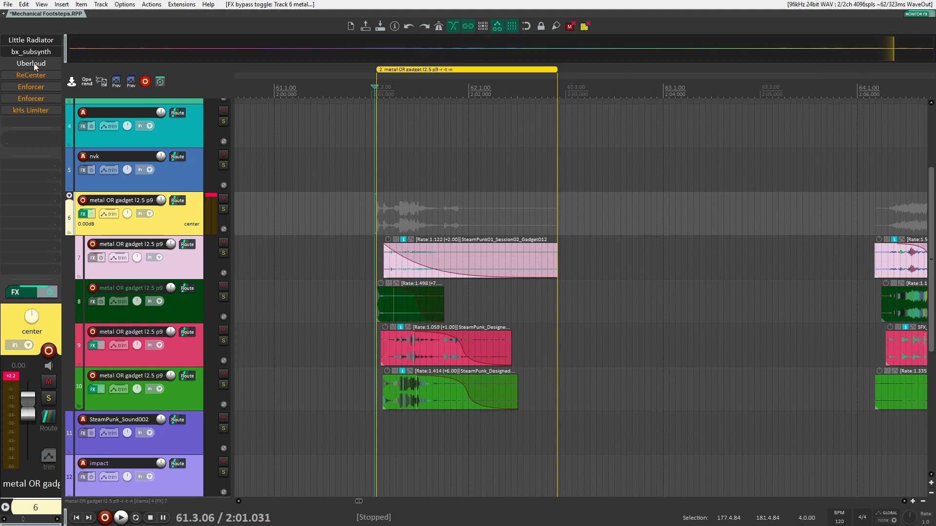
click(32, 42)
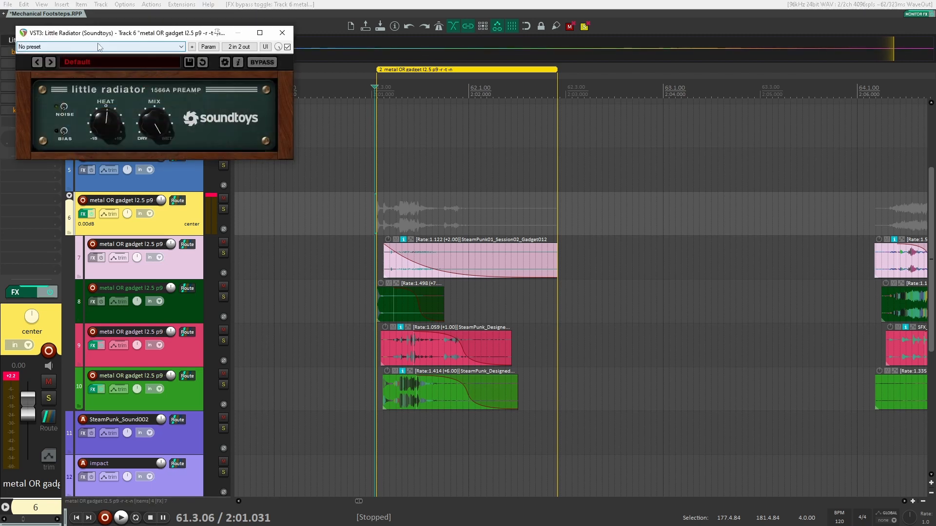
drag(103, 48, 362, 95)
key(space)
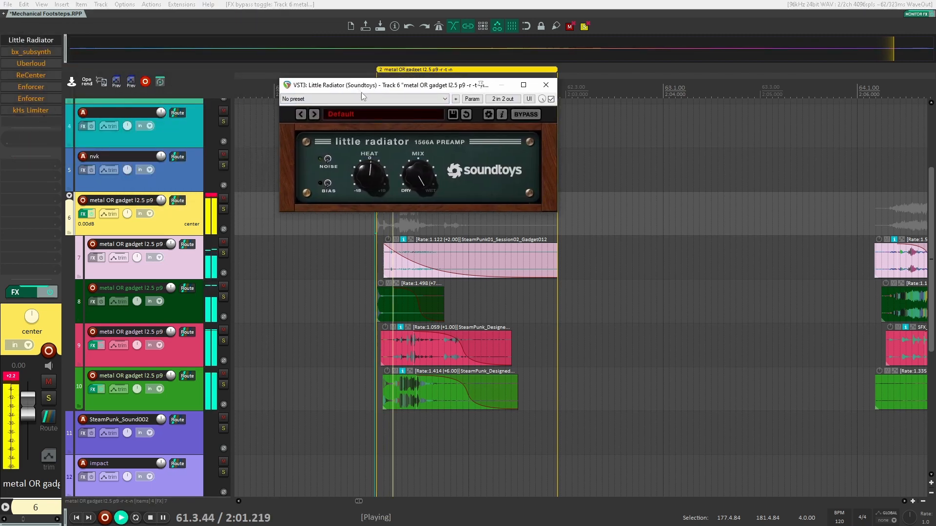
key(space)
click(546, 84)
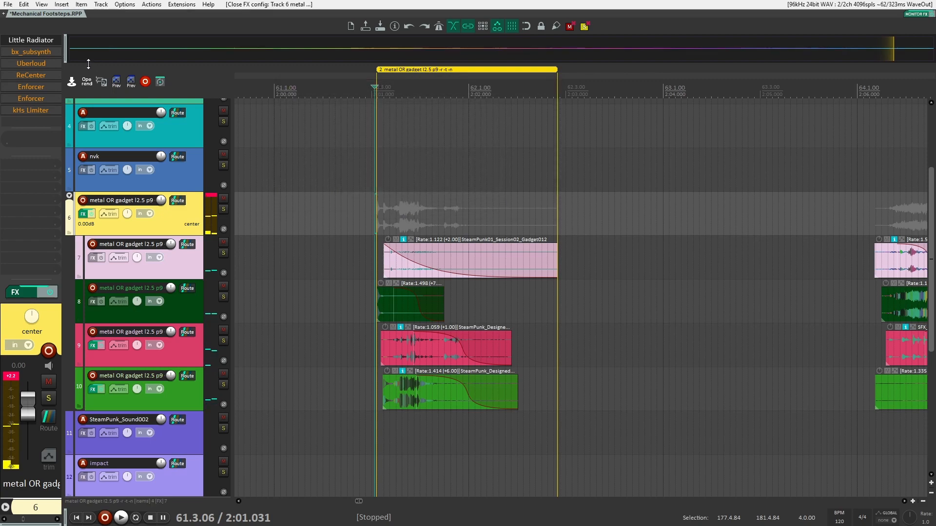
Activate bx_subsynth on track 6, open it clear of the layers, play the region, and close the plug-in.
shift+click(37, 52)
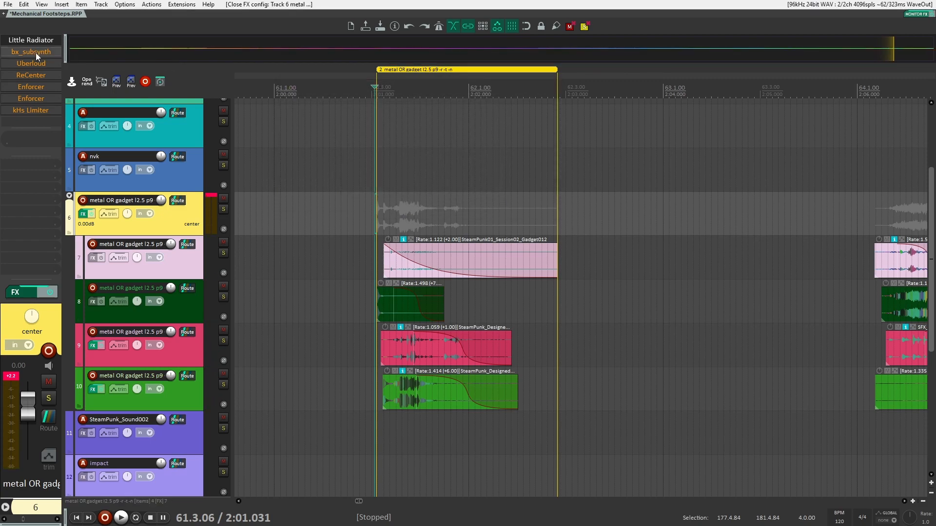
click(38, 56)
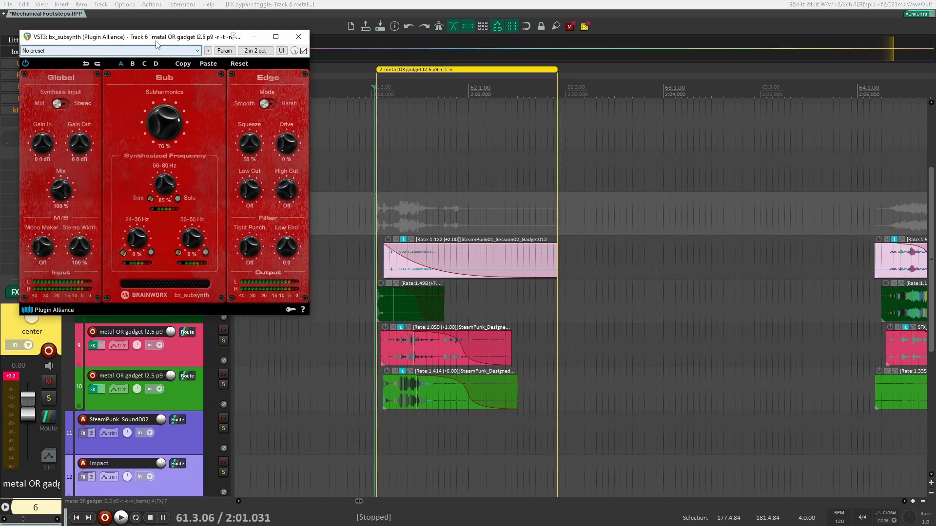
drag(153, 28, 470, 94)
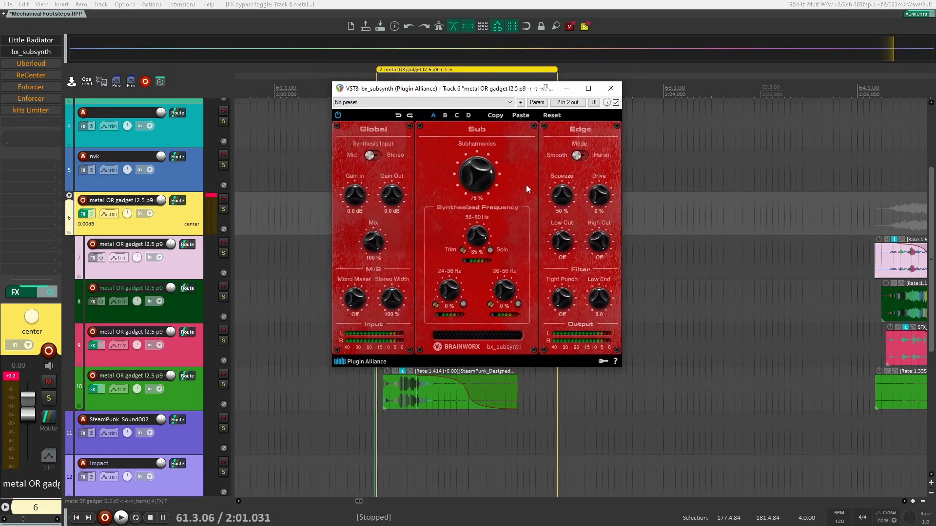
drag(494, 93, 733, 119)
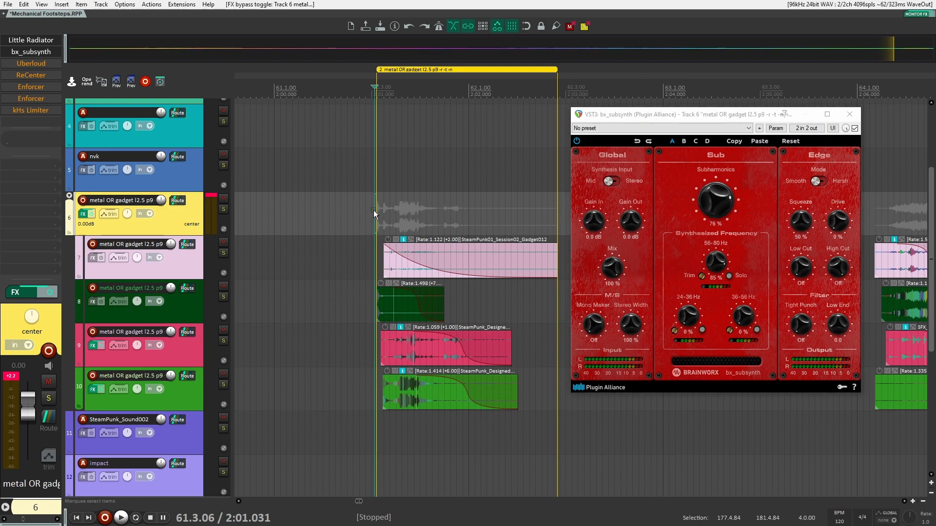
key(space)
key(space)
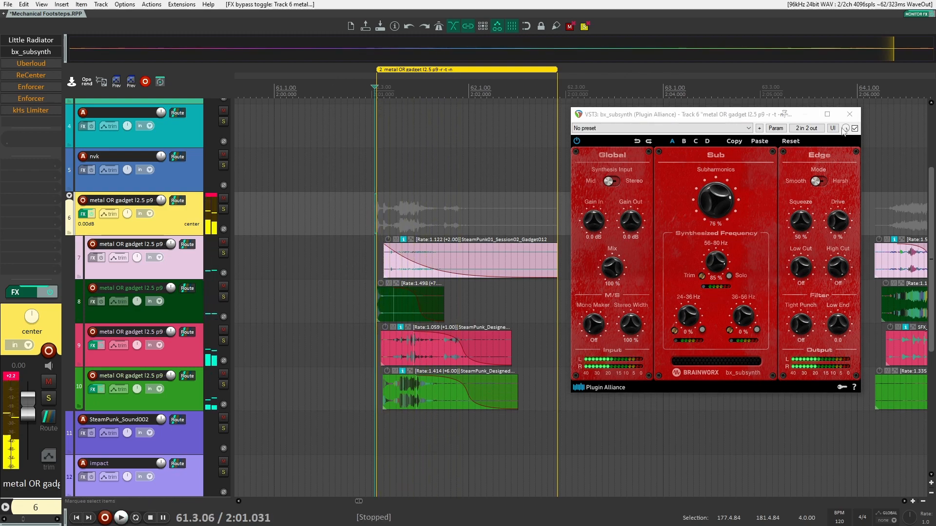
key(Escape)
Activate Uberloud on track 6, open its settings, play the region, and close the plug-in.
click(20, 63)
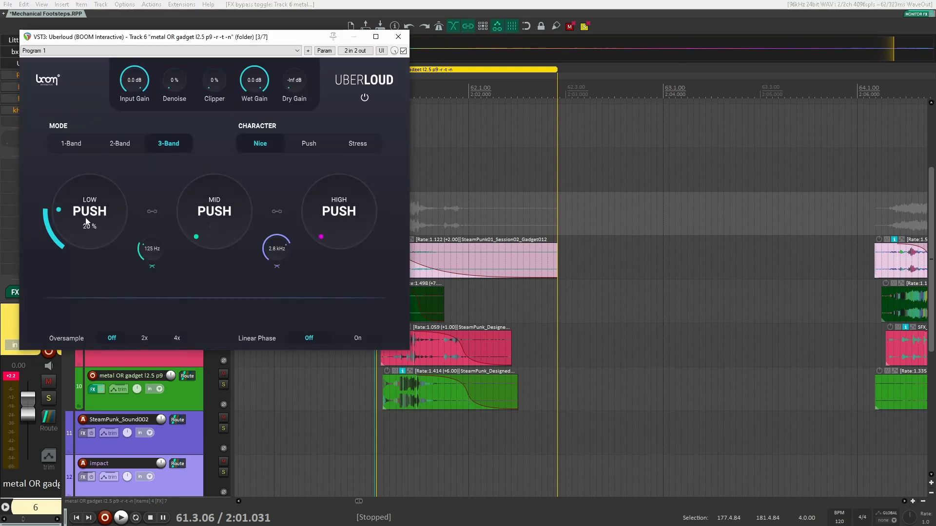
key(space)
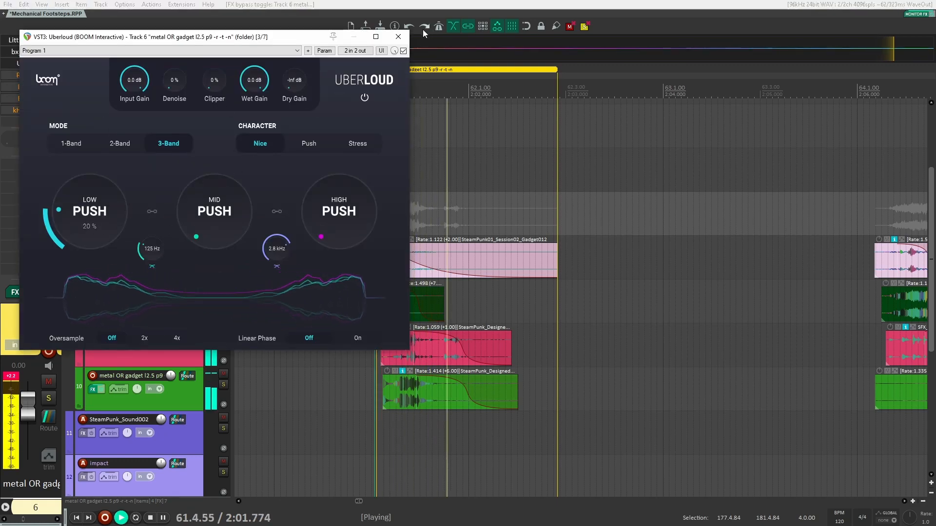
key(space)
key(Escape)
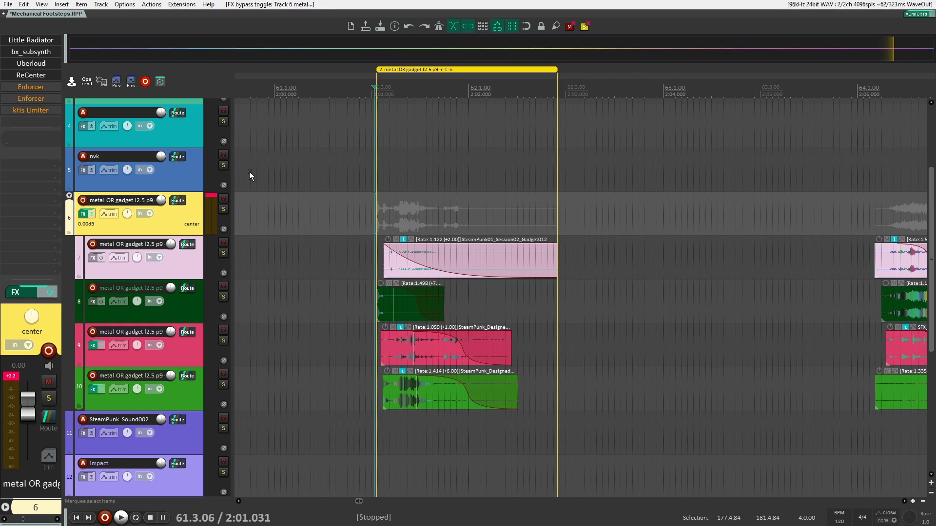
Play the region with ReCenter also active, and activate kHs Limiter and reset track 6's peak indicator.
click(372, 209)
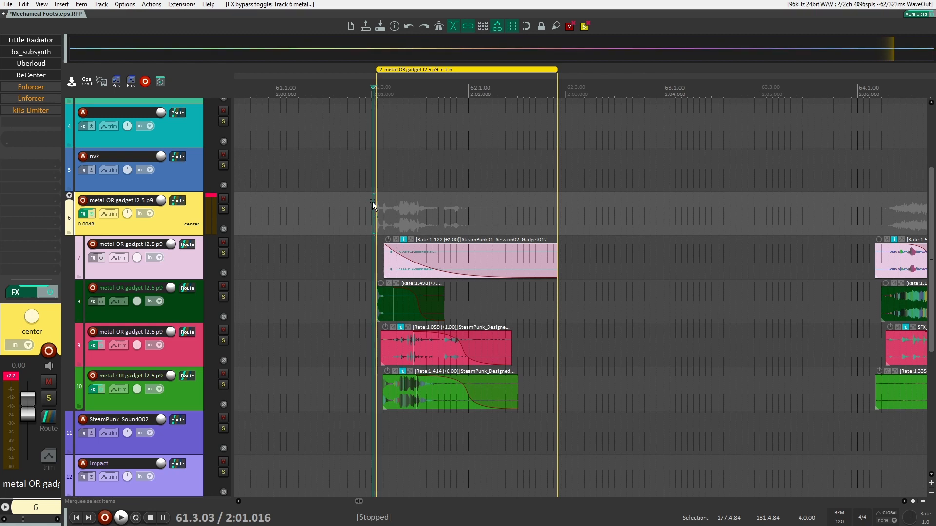
key(space)
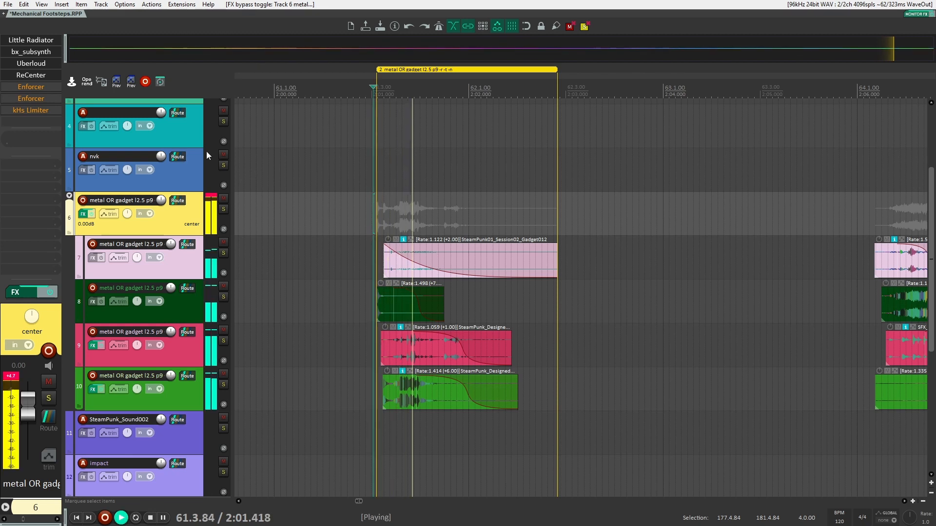
key(space)
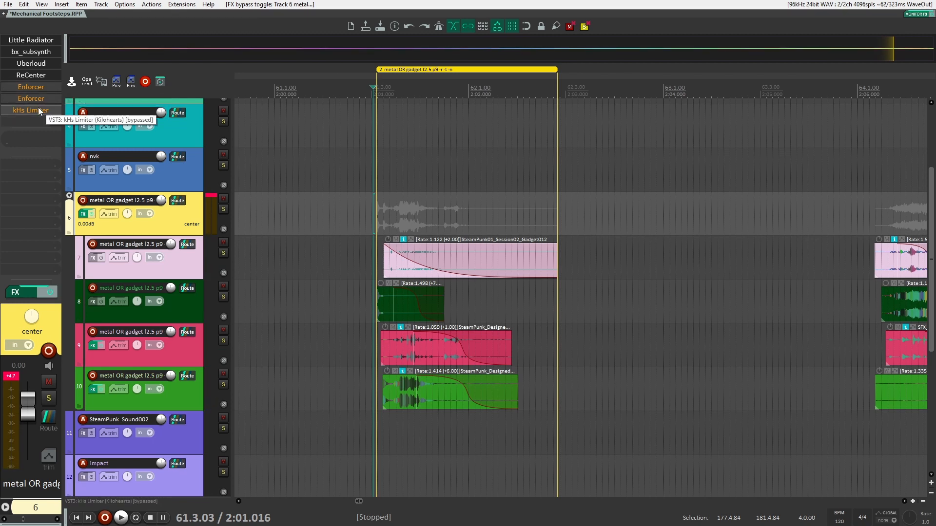
shift+click(38, 108)
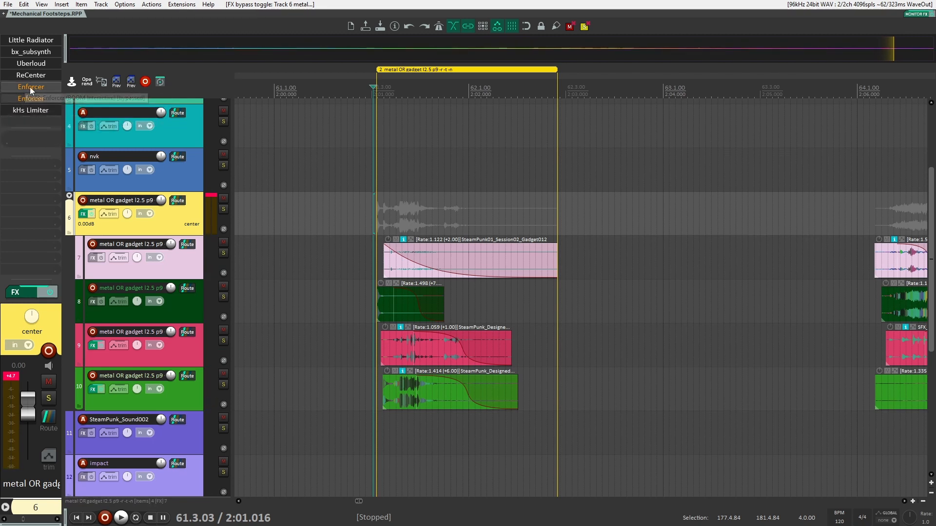
click(215, 194)
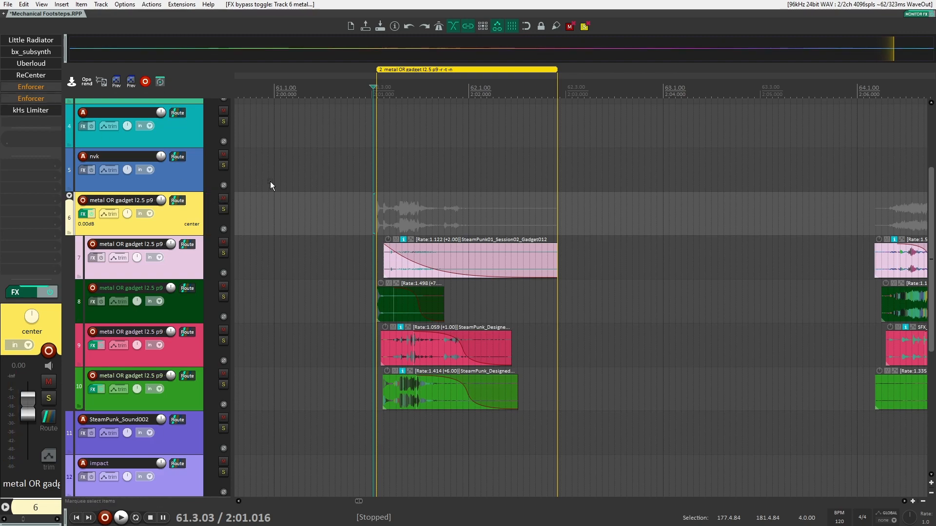
Activate the first Enforcer with the Low Hollow Thump preset, open it beside the layers, and play the region twice.
ctrl+click(30, 87)
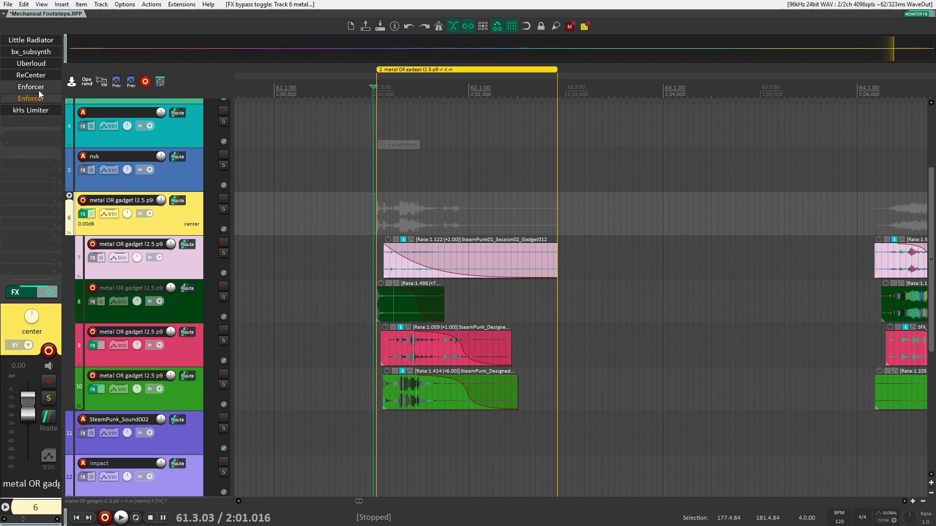
click(40, 86)
drag(221, 34, 705, 62)
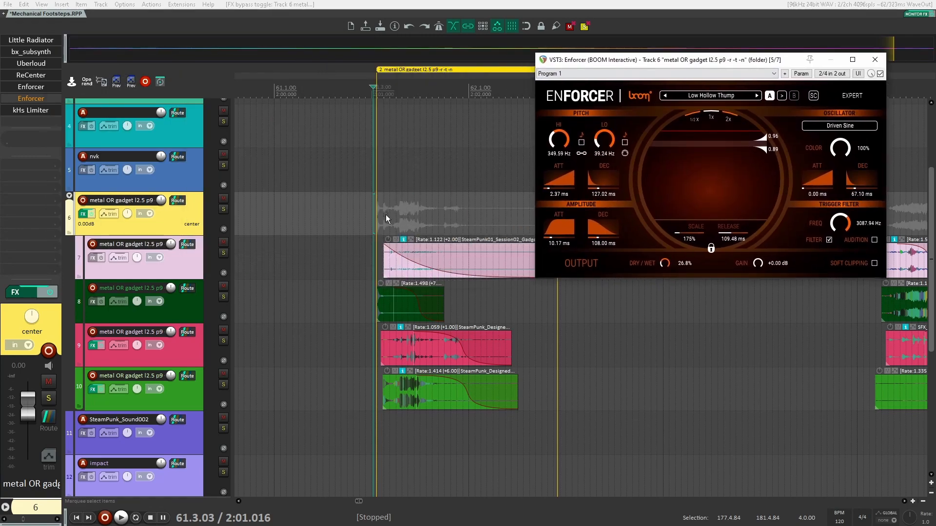
key(space)
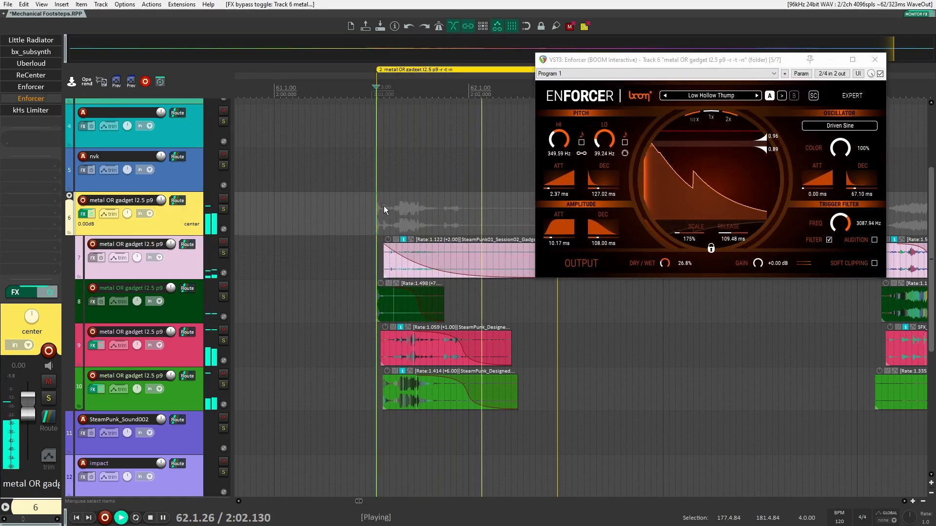
key(space)
key(space)
key(space)
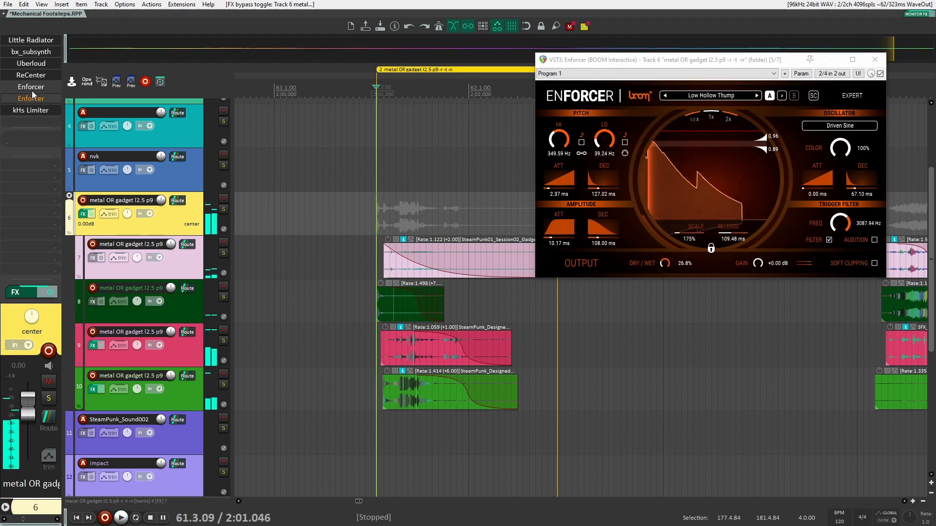
Bypass the first Enforcer, activate and open the second one with the Kick Tightan preset, play the region, and close both plug-ins.
shift+click(31, 91)
click(31, 98)
key(space)
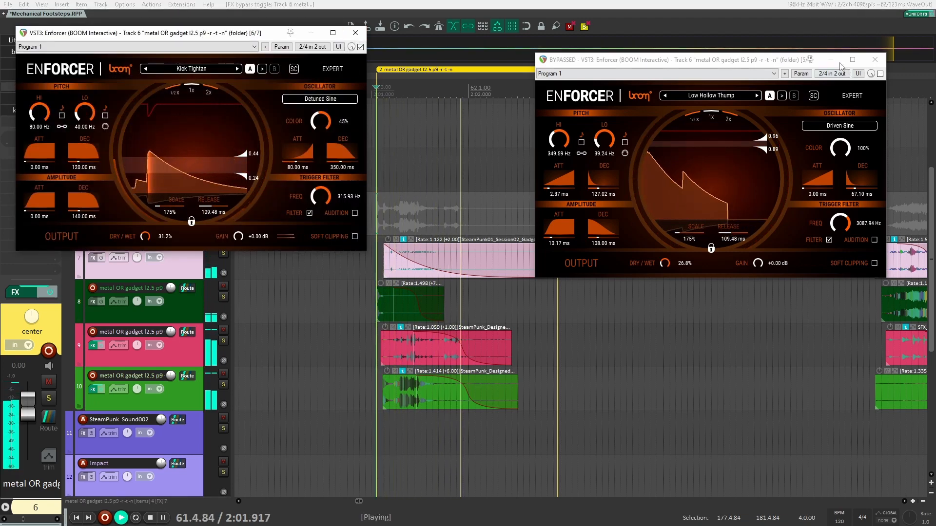
key(space)
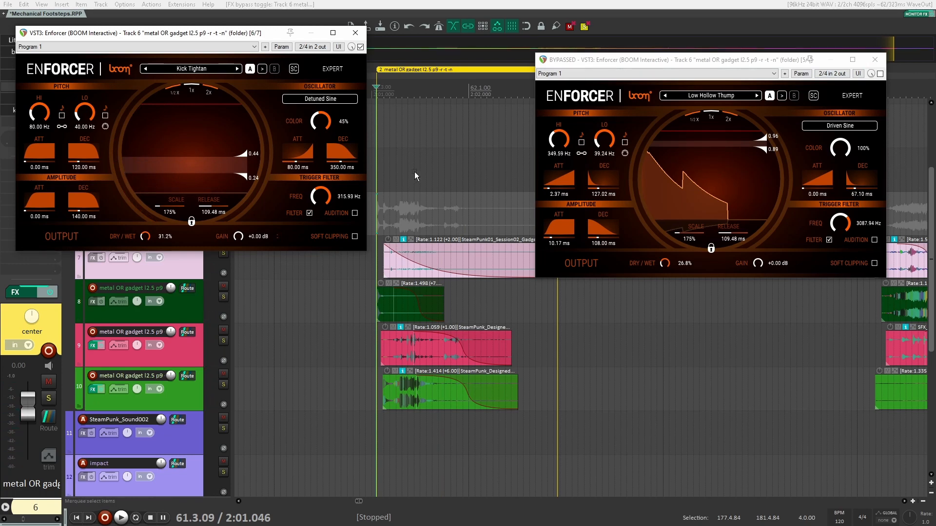
click(875, 61)
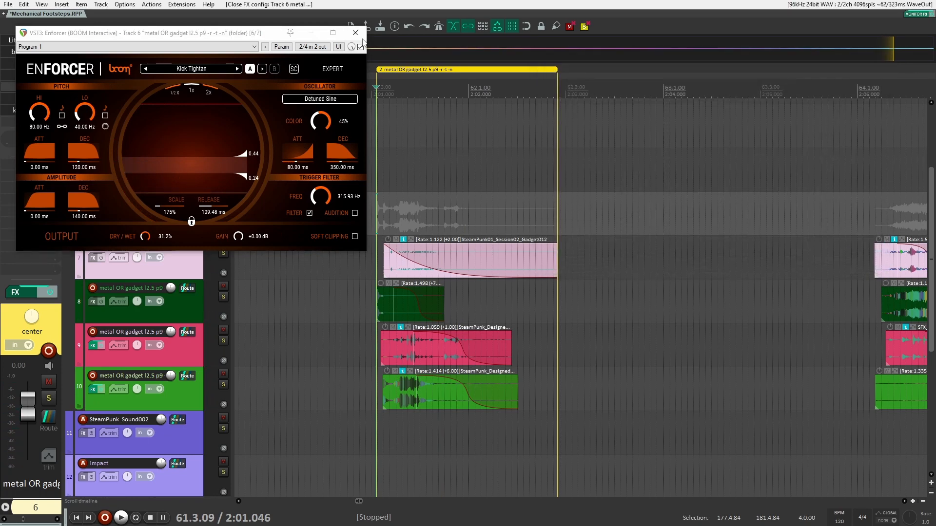
click(355, 33)
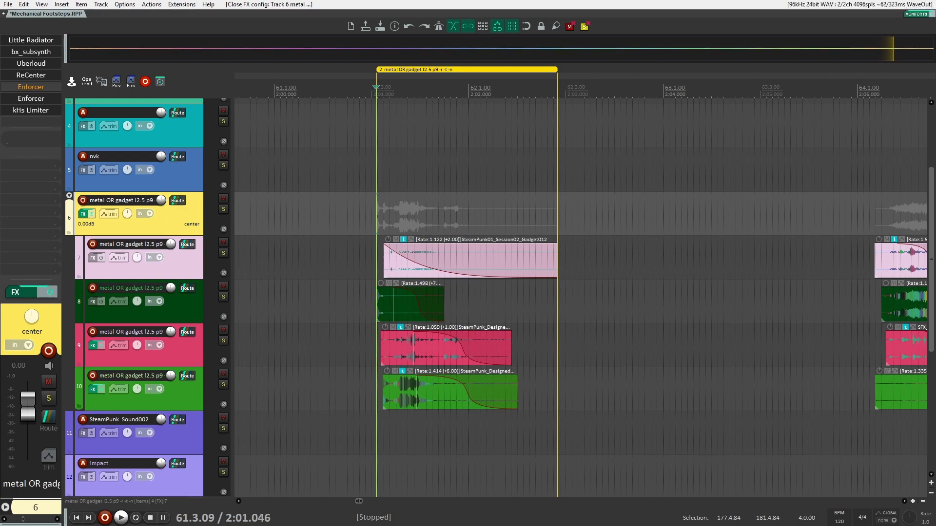
Look over the full series of layered footstep variations along the timeline on tracks 6 to 10.
scroll(537, 250, down, 8)
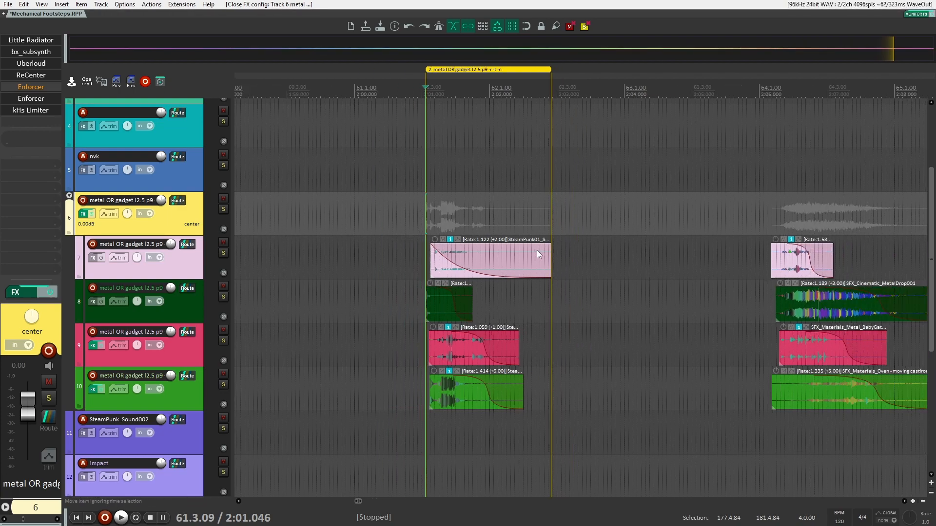
scroll(574, 225, down, 6)
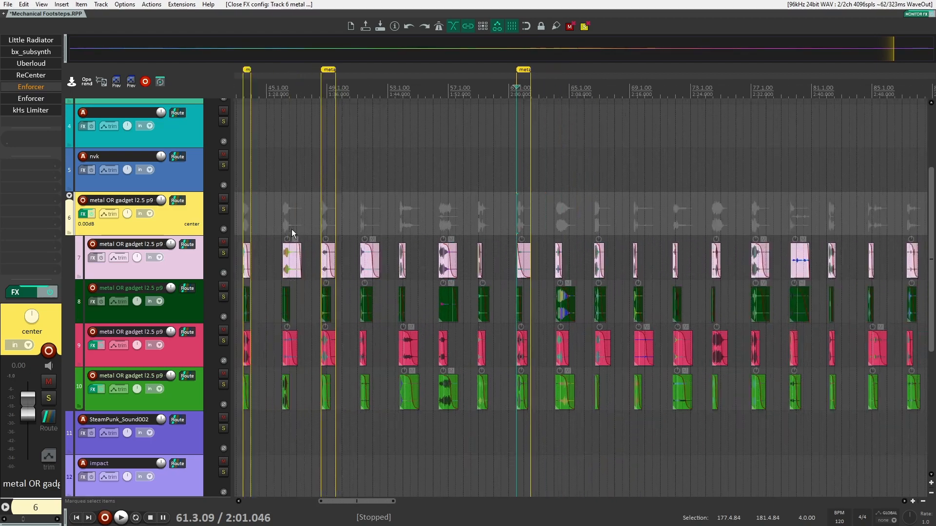
drag(353, 228, 466, 215)
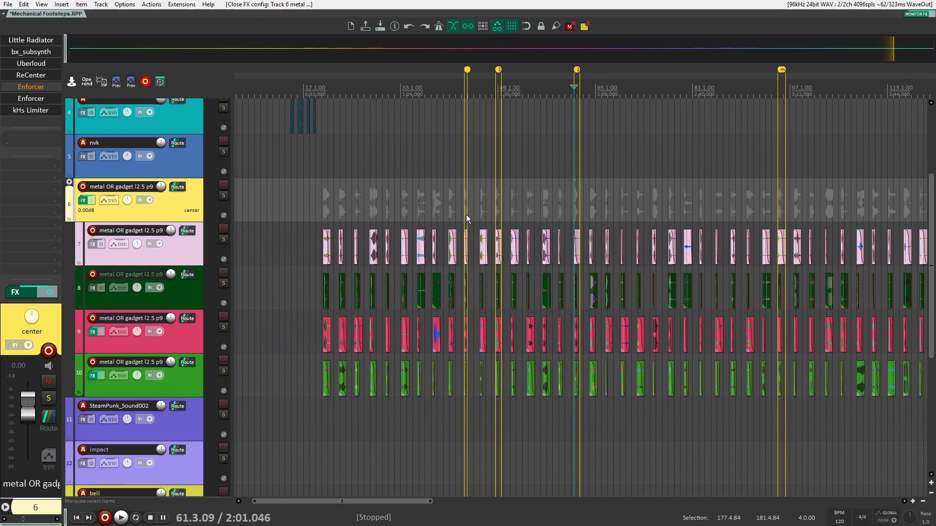
scroll(594, 206, down, 3)
scroll(570, 207, up, 2)
scroll(569, 205, up, 7)
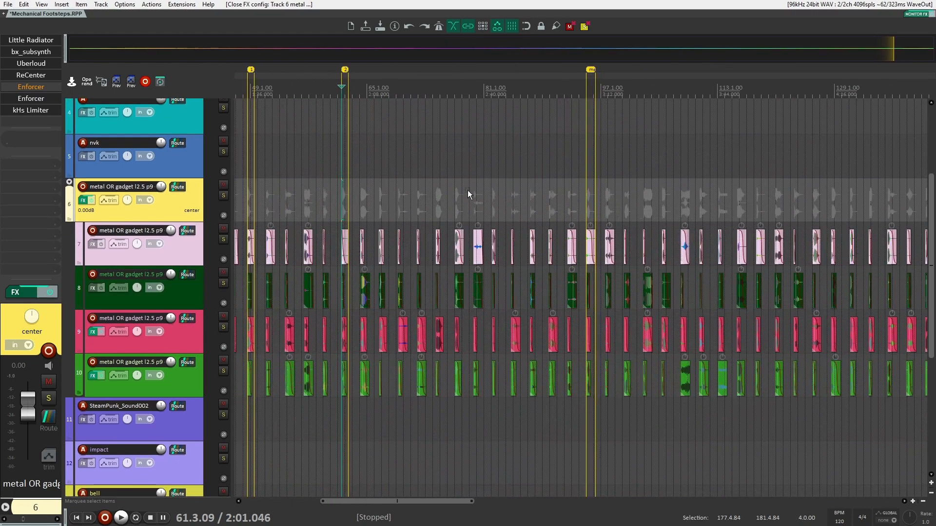
Play the layered footstep in the region near bar 95.
click(679, 203)
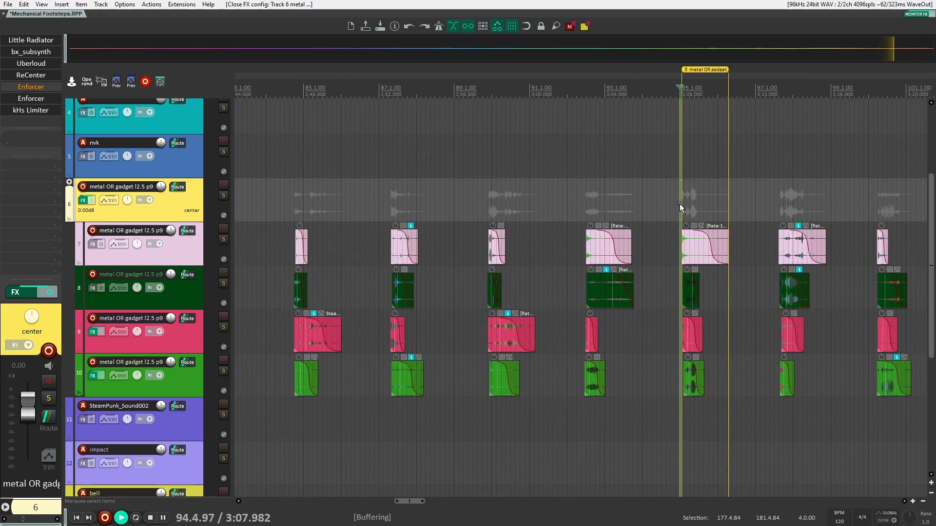
key(space)
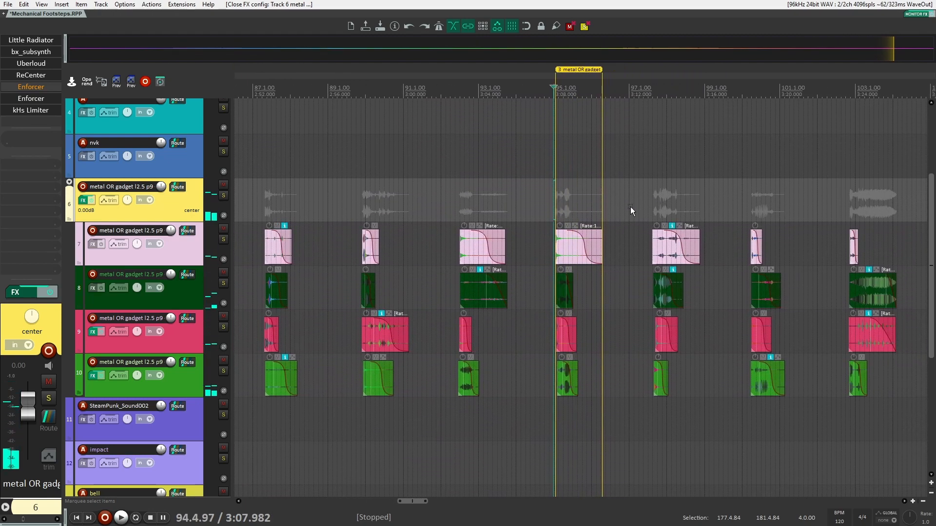
key(space)
Play the layered footstep in the region near bar 49.
scroll(451, 214, down, 5)
drag(416, 213, 706, 207)
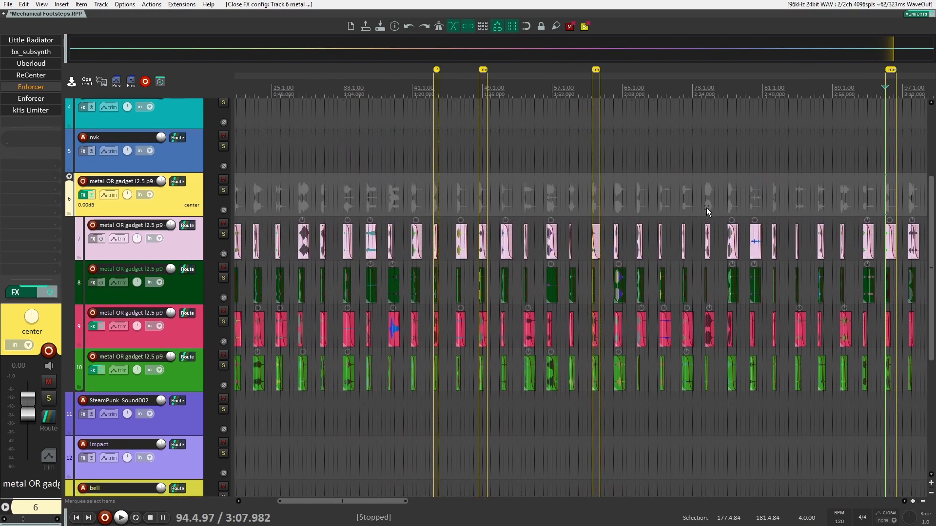
click(478, 208)
key(space)
scroll(475, 207, up, 2)
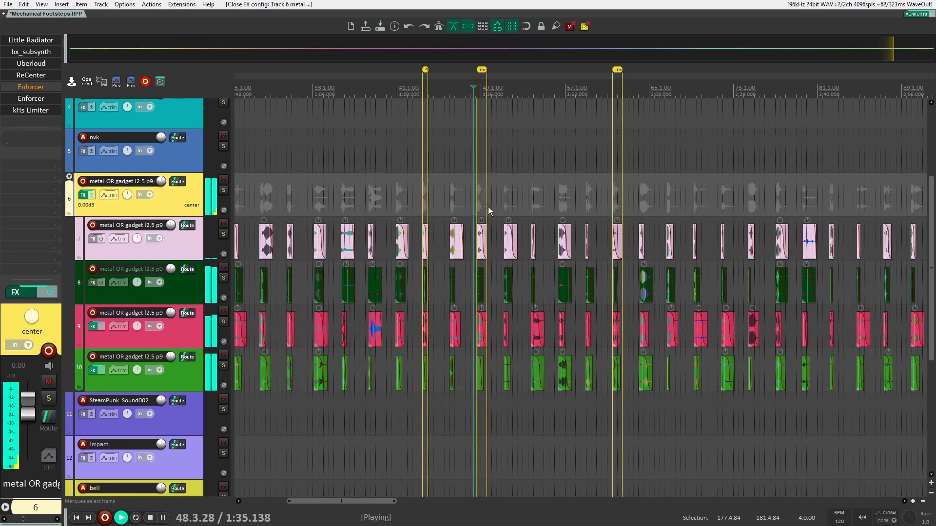
key(space)
Place the edit cursor at the start of region 2 near bar 61 and solo track 9.
scroll(634, 203, up, 8)
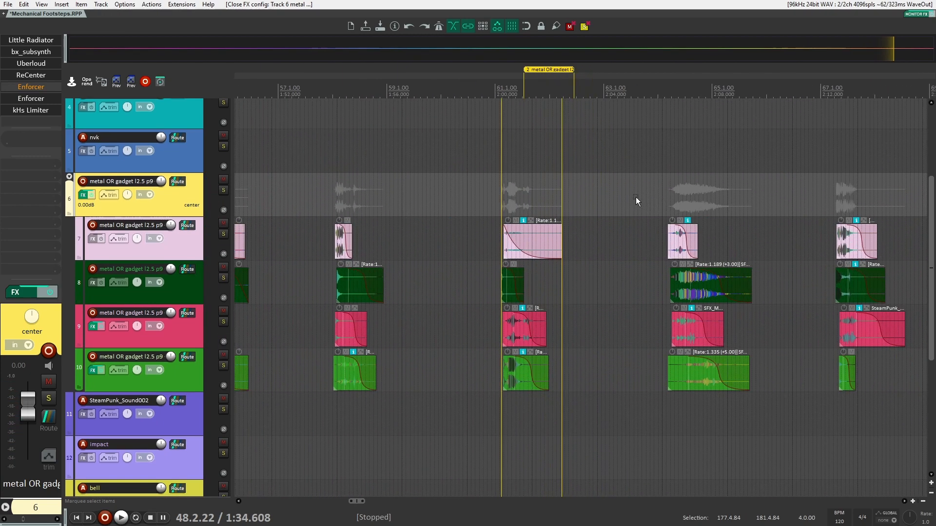
click(439, 211)
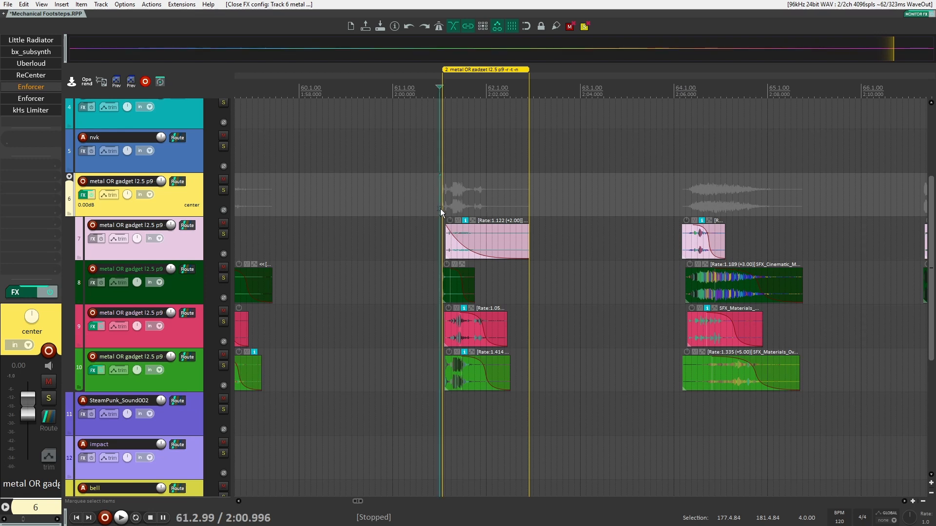
click(205, 328)
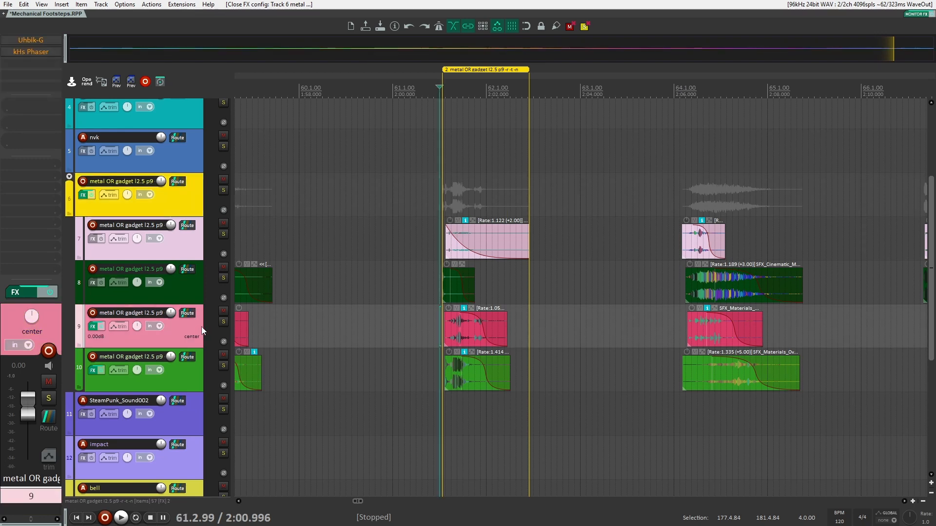
key(Up)
click(186, 326)
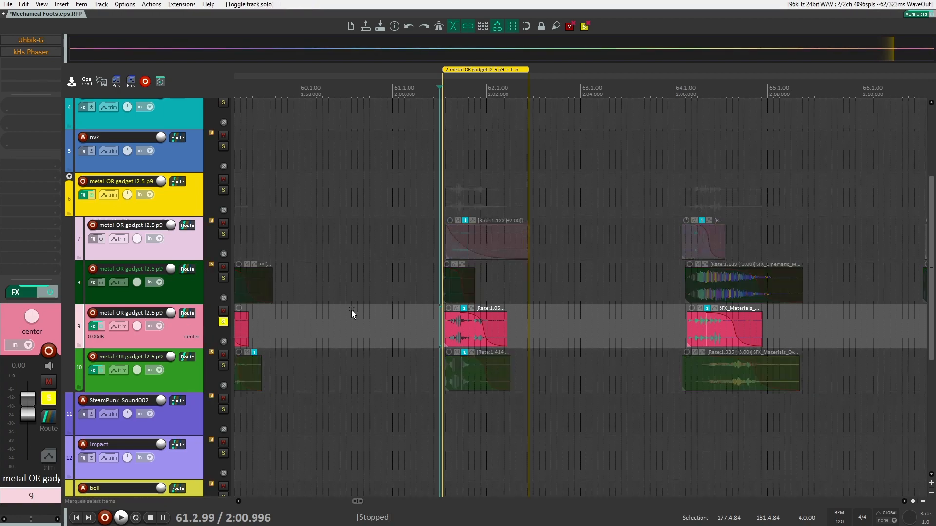
click(223, 322)
scroll(431, 314, up, 2)
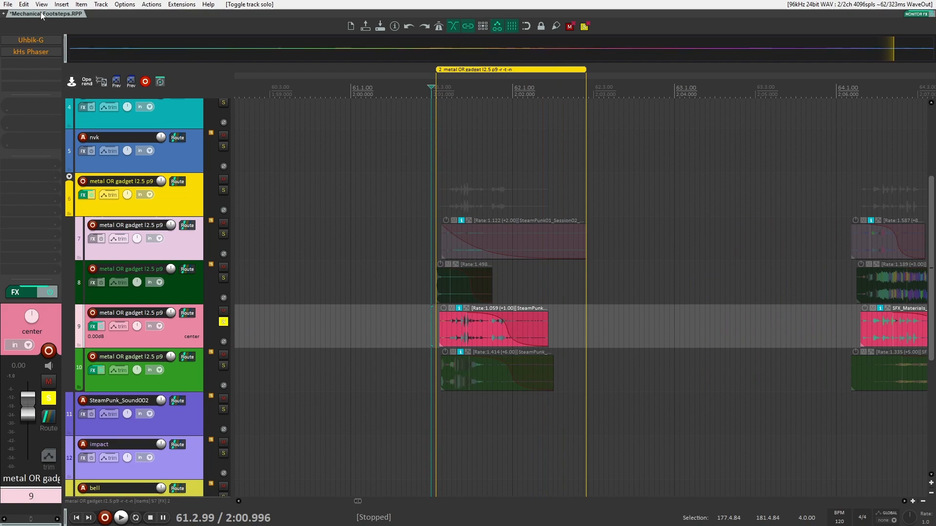
Open Uhbik-G on track 9 and play region 2 with the plug-in bypassed and with it active.
click(37, 42)
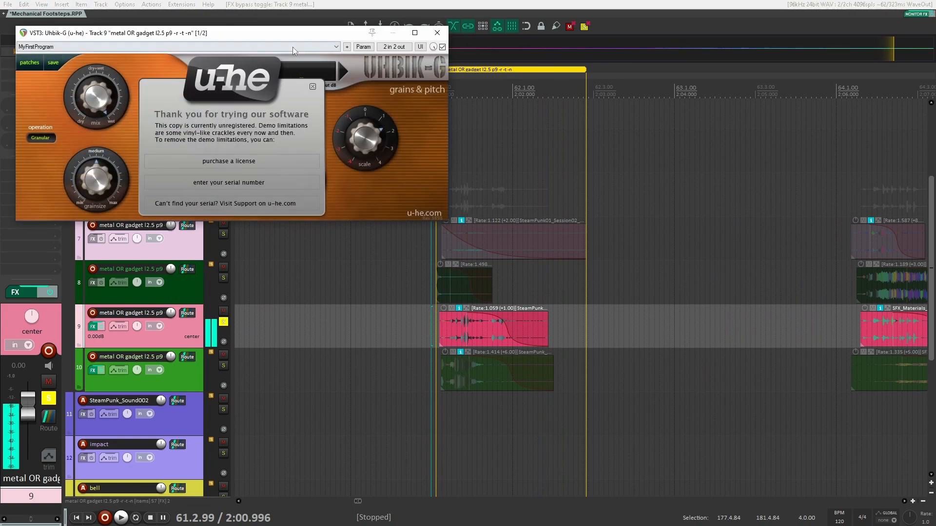
drag(320, 39, 574, 71)
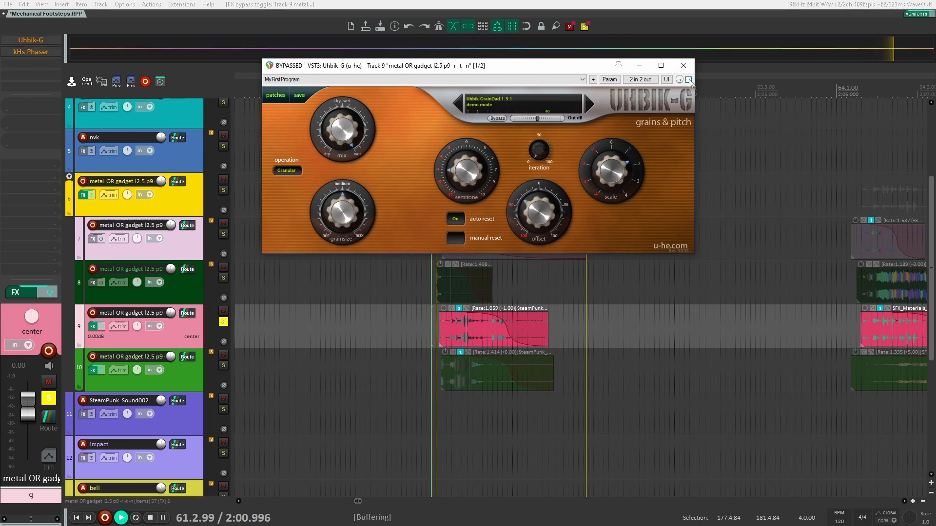
key(space)
key(space)
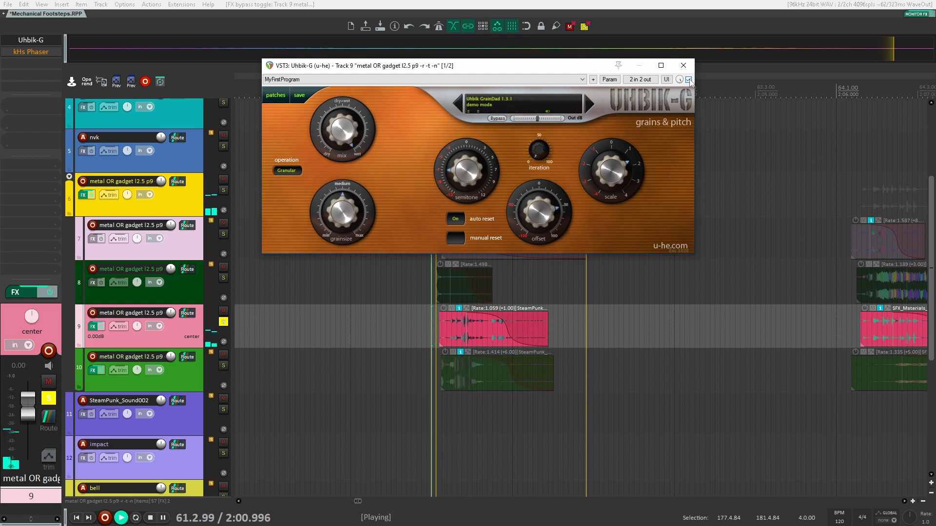
key(space)
key(space)
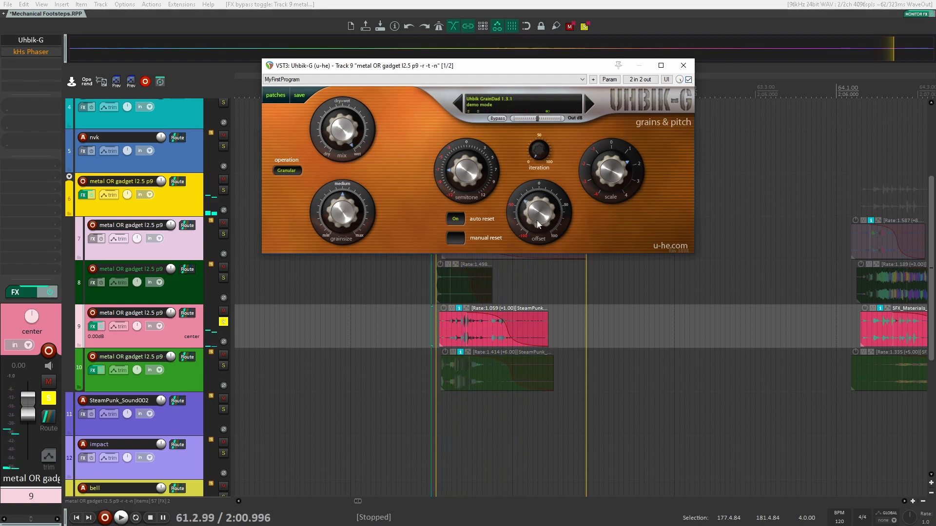
Open the parameter modulation settings of Uhbik-G's offset on track 9, play the region with them in view, and close them.
click(541, 213)
key(m)
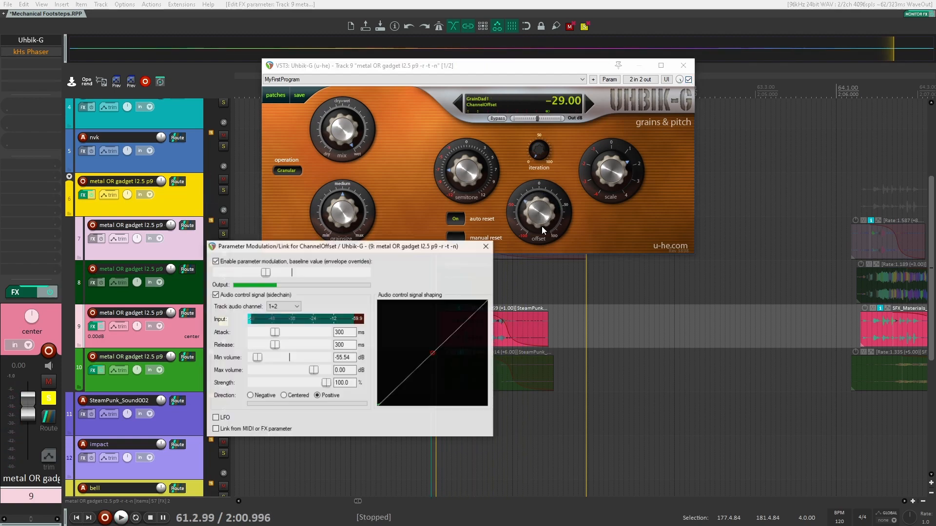
drag(384, 249, 455, 267)
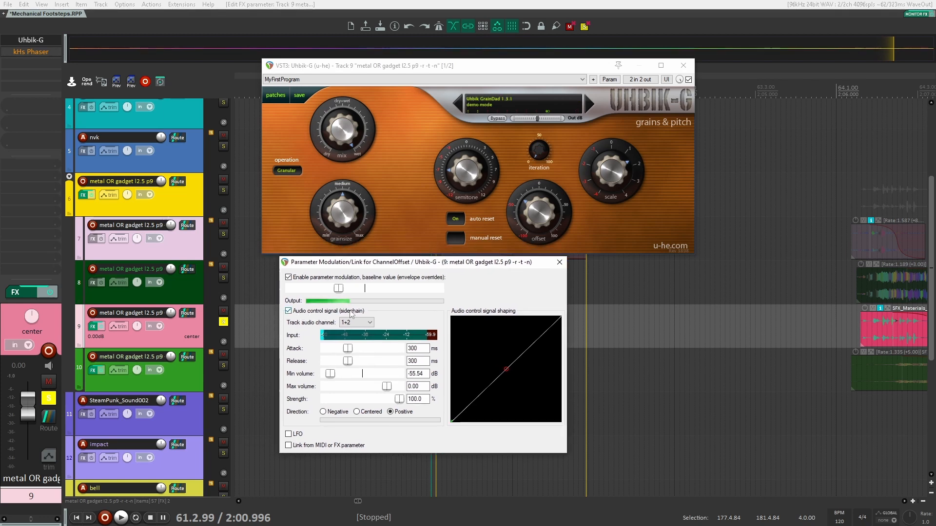
drag(436, 263, 260, 235)
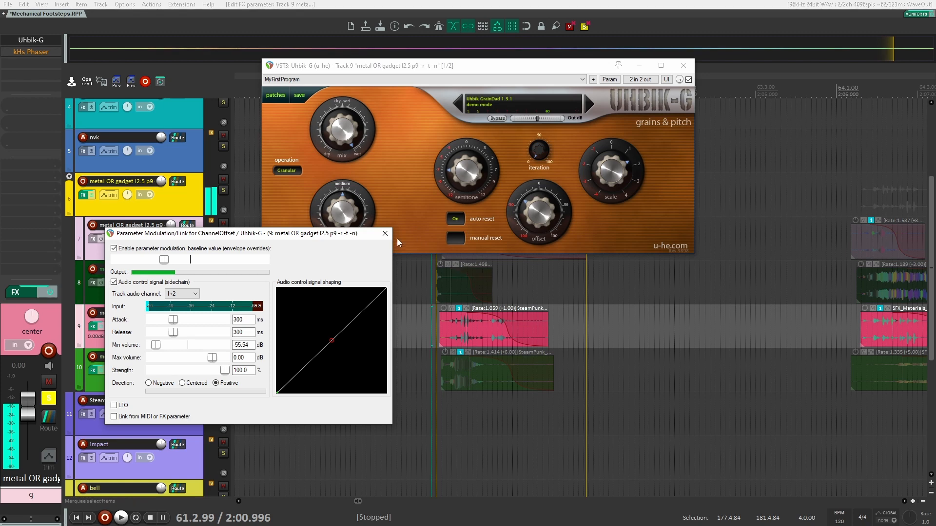
key(space)
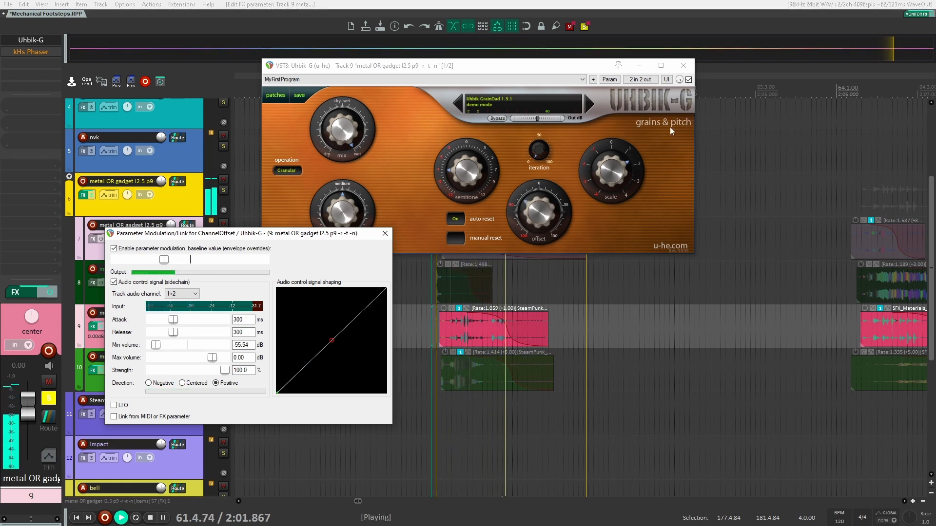
key(space)
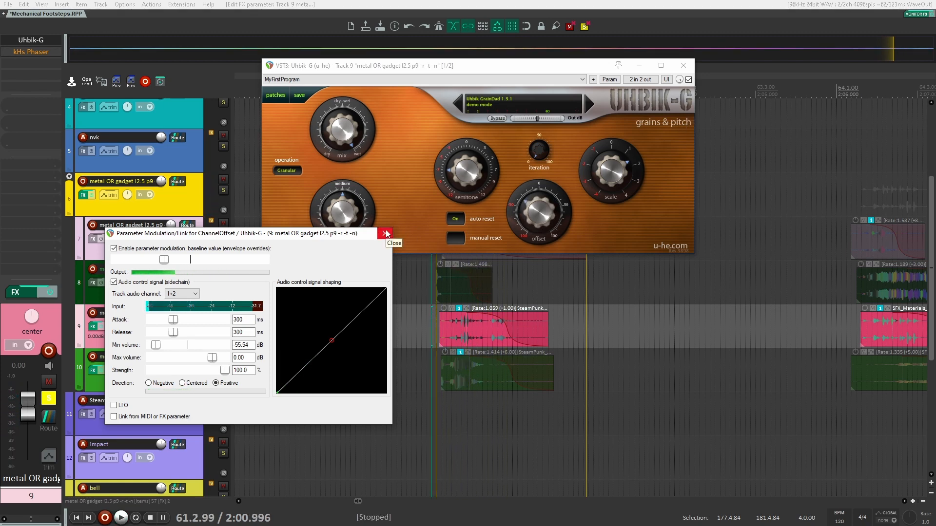
click(386, 233)
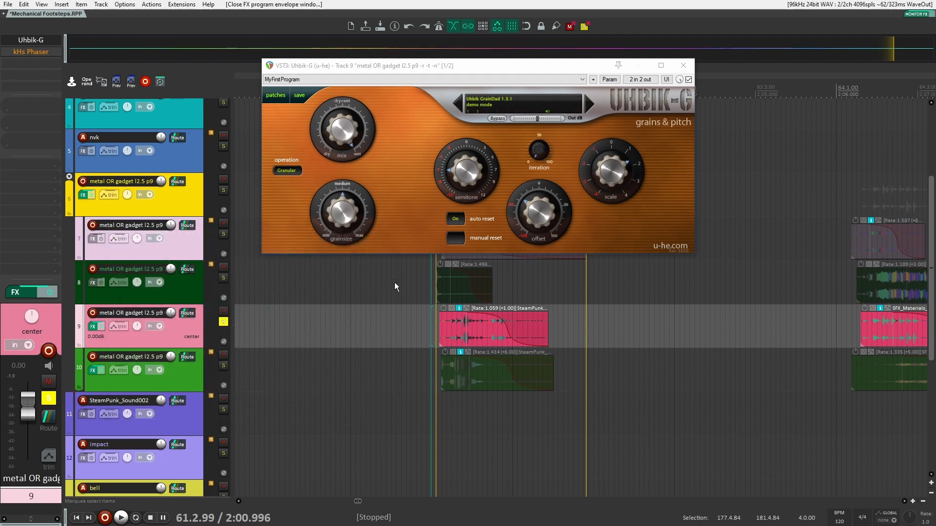
Unsolo track 9 and play region 2 with all layers sounding.
click(223, 322)
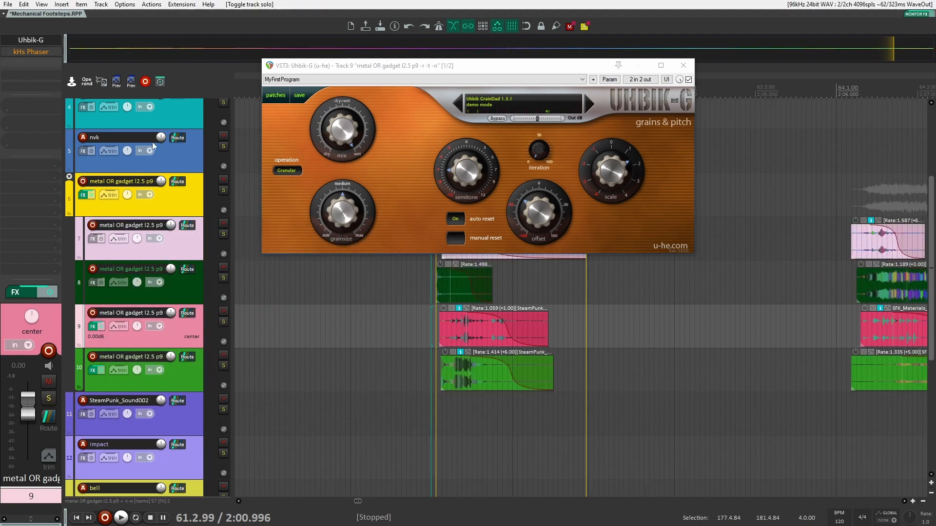
key(space)
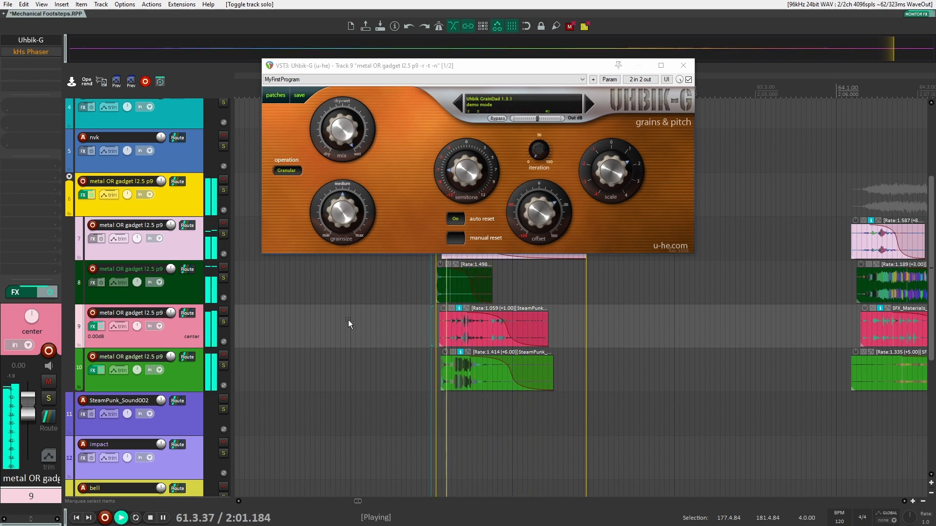
key(space)
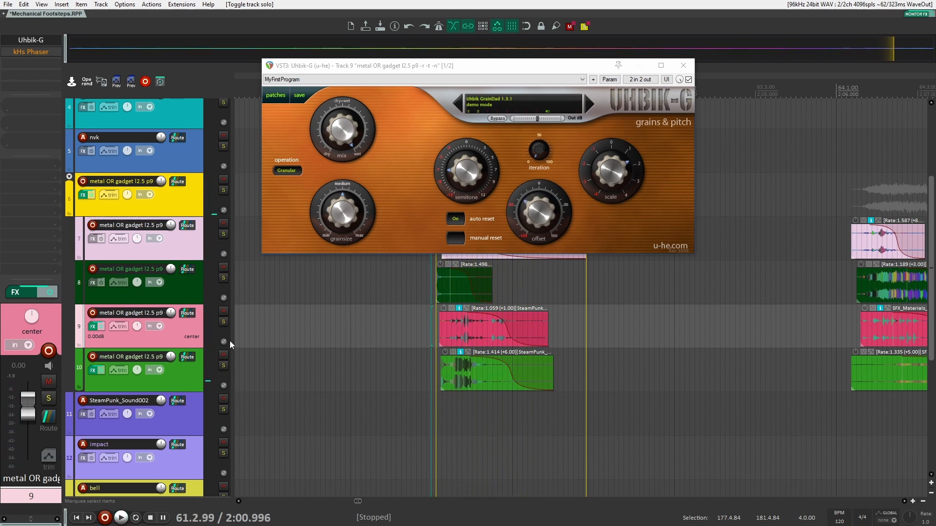
Activate kHs Phaser on track 9 and play region 2 again.
ctrl+click(37, 53)
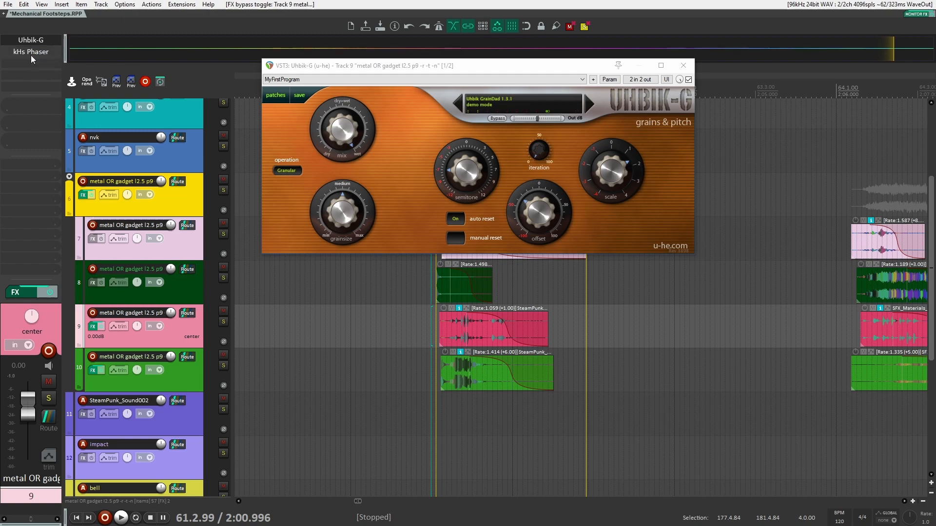
key(space)
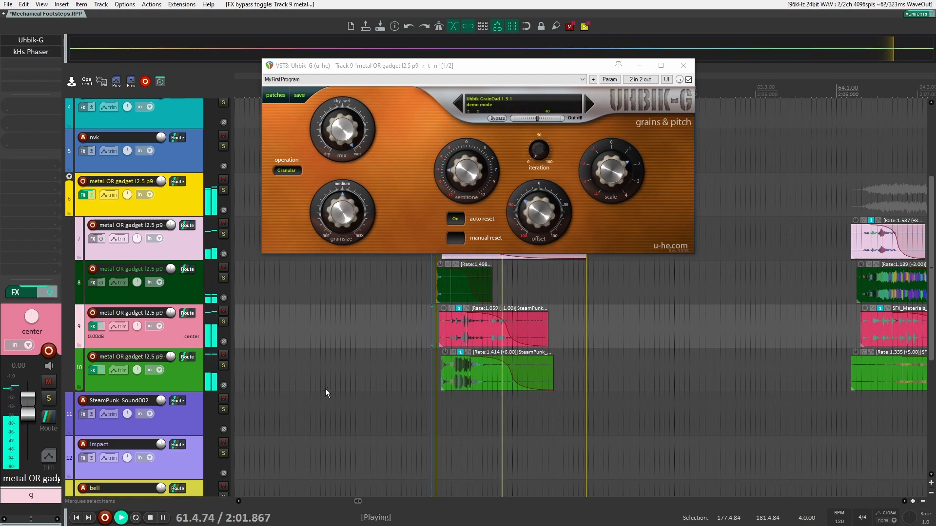
key(space)
Activate Uhbik-G on track 10 and open its window clear of the layers.
click(181, 382)
shift+click(41, 41)
click(36, 42)
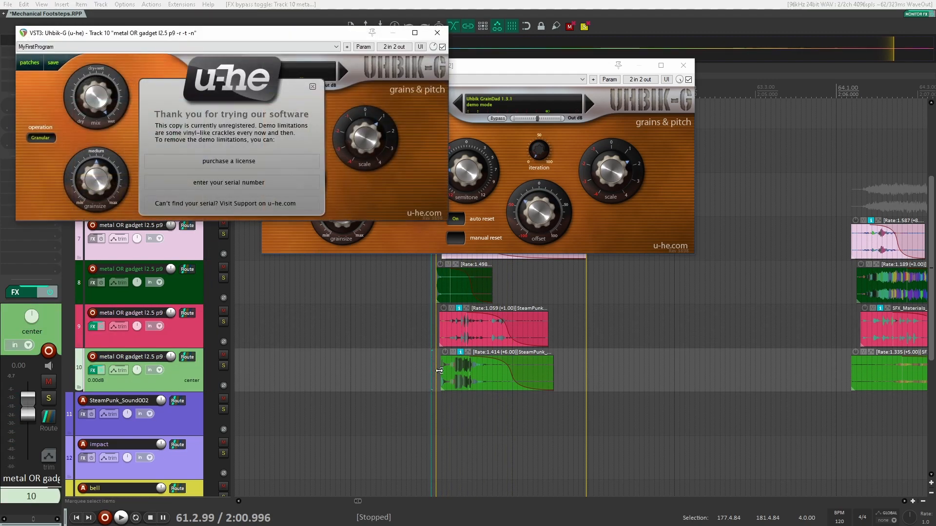
drag(327, 37, 474, 66)
Sweep the offset of track 10's Uhbik-G while region 2 plays, leaving it at 20.
key(space)
click(459, 115)
click(443, 198)
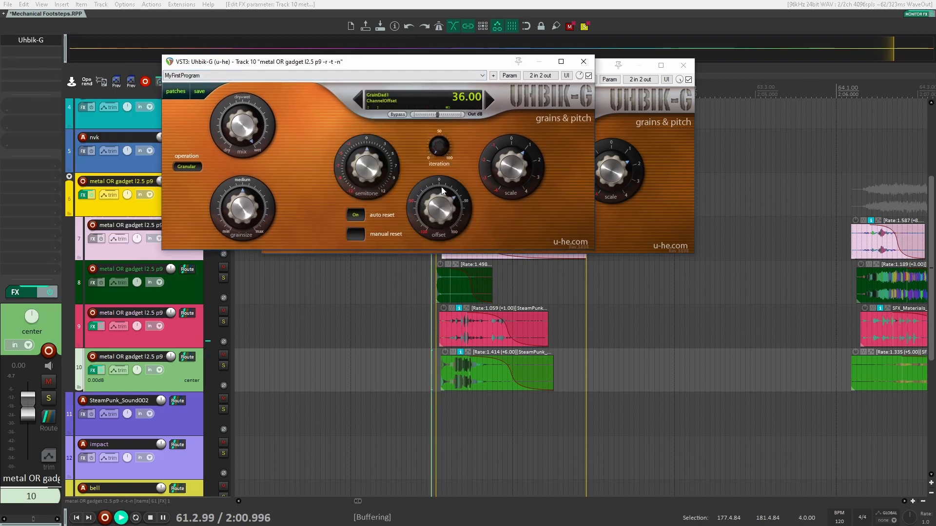
drag(445, 199, 441, 225)
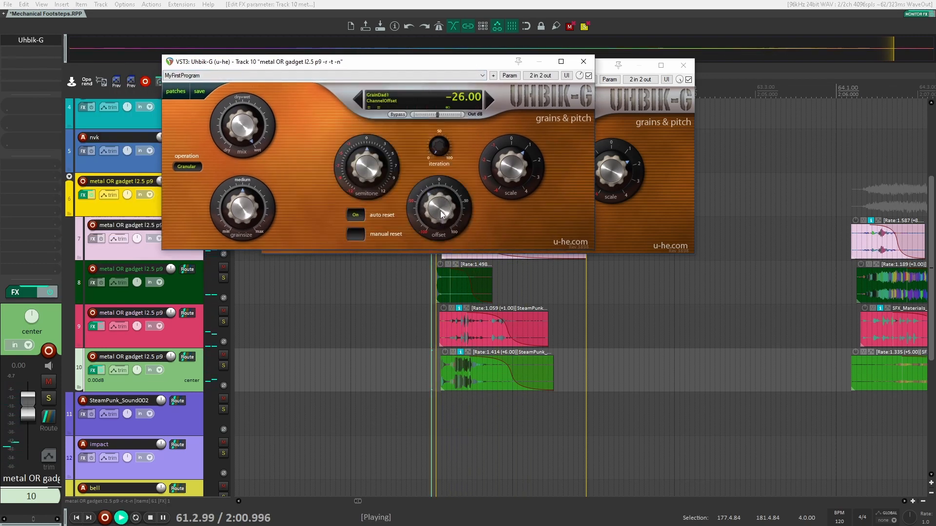
key(space)
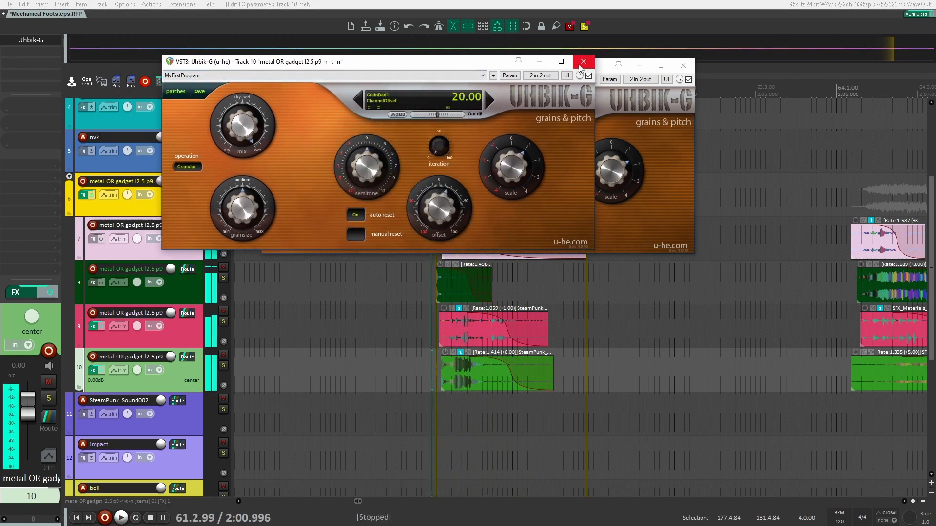
Close the Uhbik-G windows, and bypass Uhbik-G on track 10 and both effects on track 9.
click(584, 62)
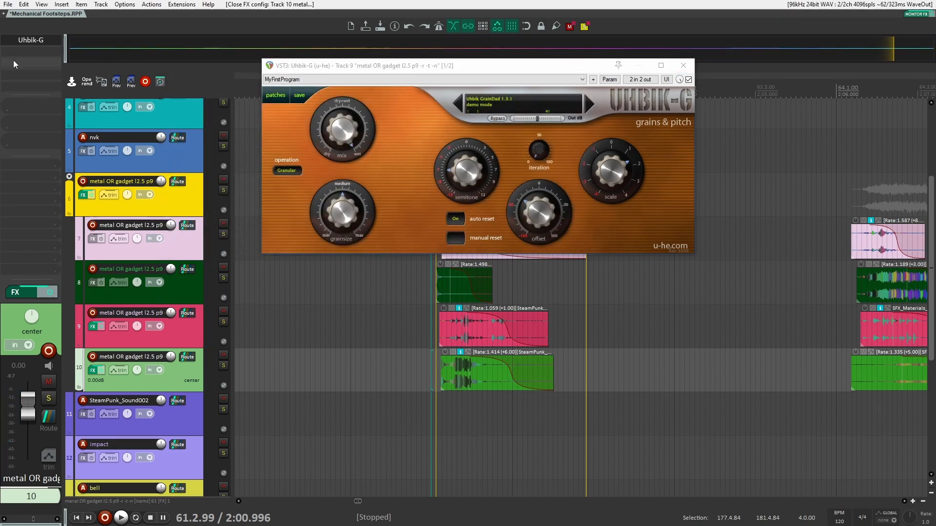
shift+click(39, 40)
click(192, 329)
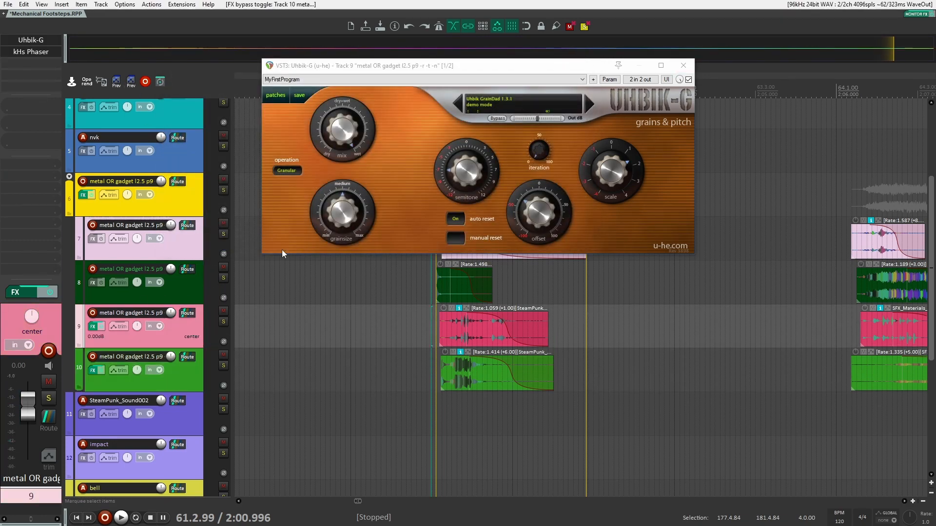
key(ctrl+shift+b)
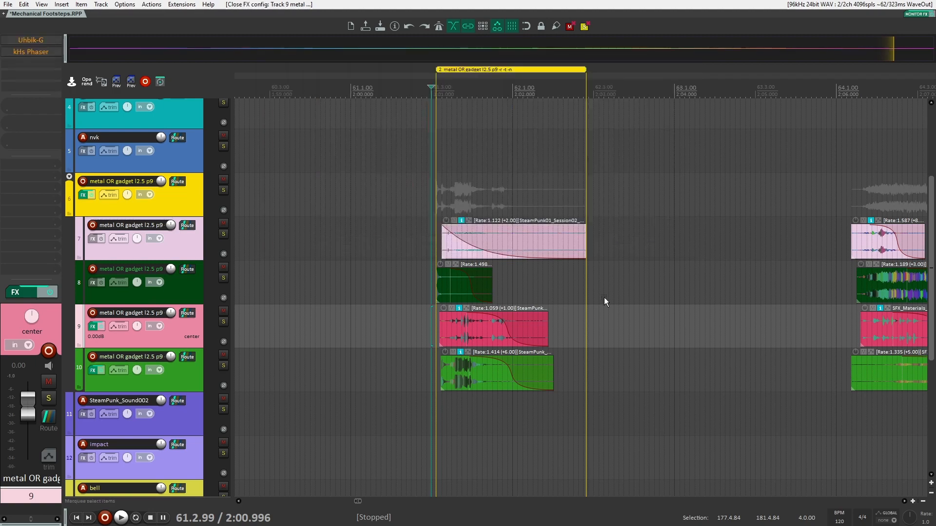
Select the four layered items of region 2 on tracks 7 to 10 and copy them to the empty timeline near bar 198.
scroll(603, 298, down, 6)
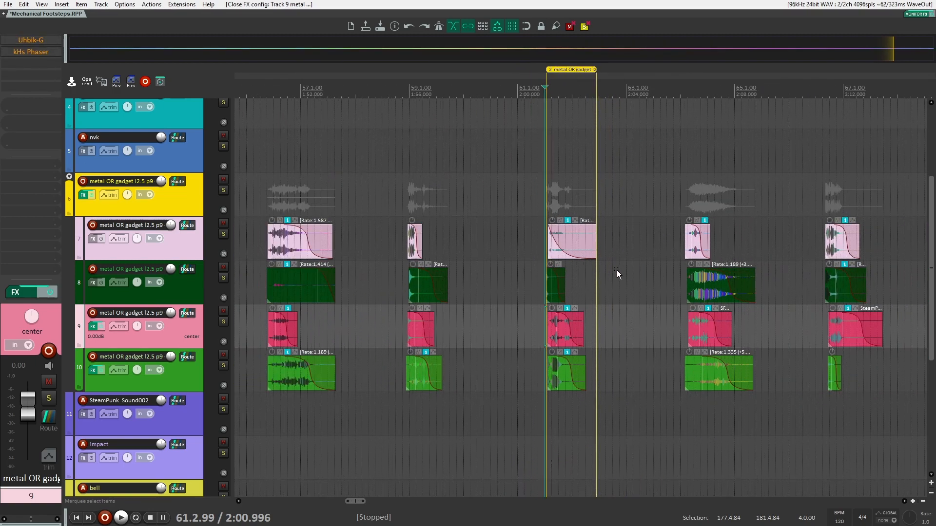
scroll(616, 271, down, 3)
drag(632, 193, 574, 395)
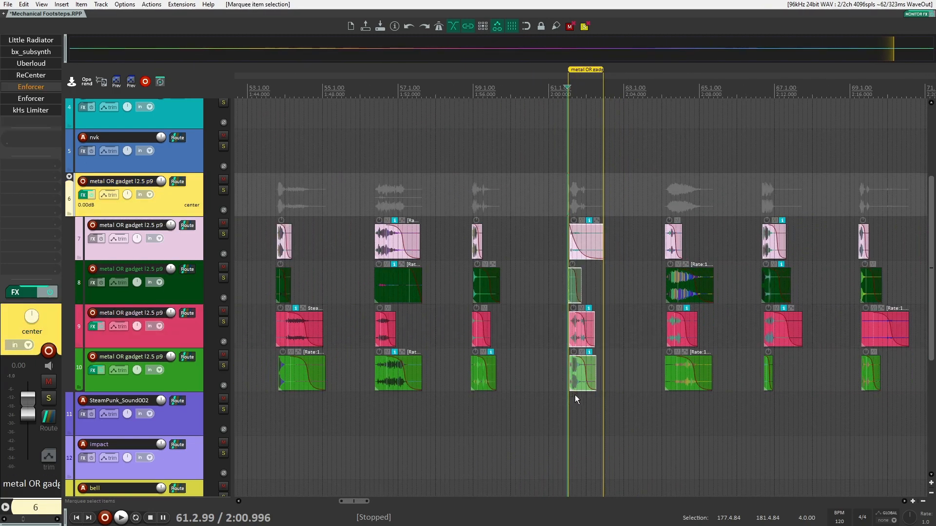
scroll(575, 395, down, 4)
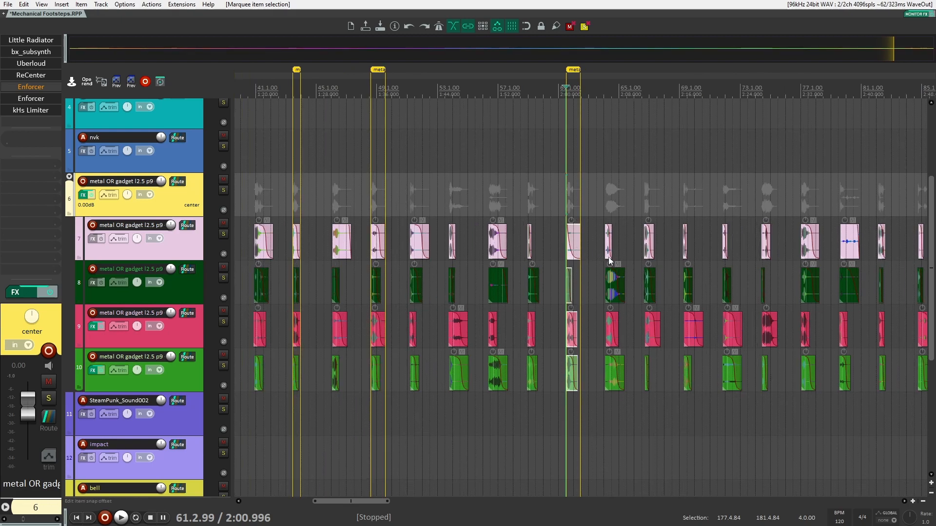
drag(609, 258, 575, 247)
scroll(637, 256, up, 5)
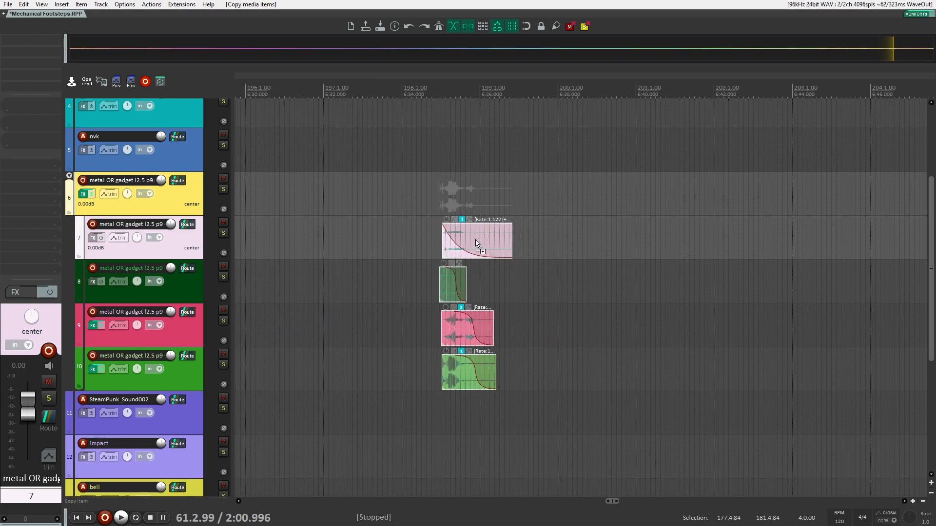
Duplicate the four-layer footstep stack along tracks 7 to 10 to make four spaced copies between bars 198 and 203.
drag(478, 242, 687, 235)
drag(697, 237, 769, 245)
drag(423, 175, 506, 405)
scroll(499, 273, up, 3)
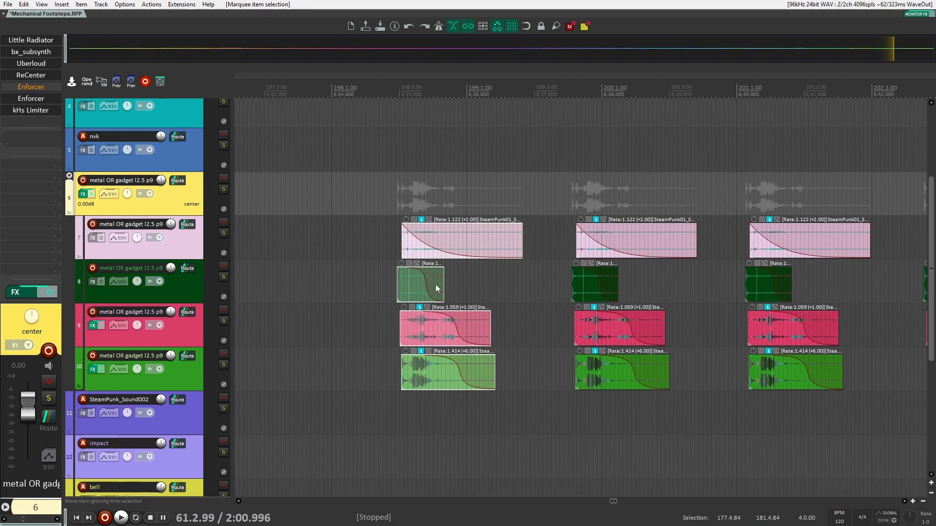
Set the time selection to the first copied stack near bar 198 and open the Variator script.
drag(382, 156, 469, 398)
key(t)
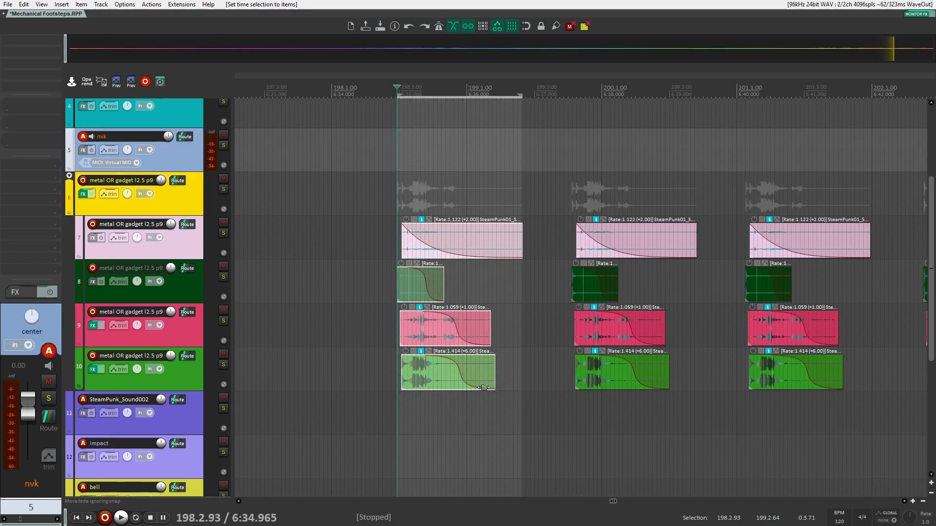
key(ctrl+alt+shift+v)
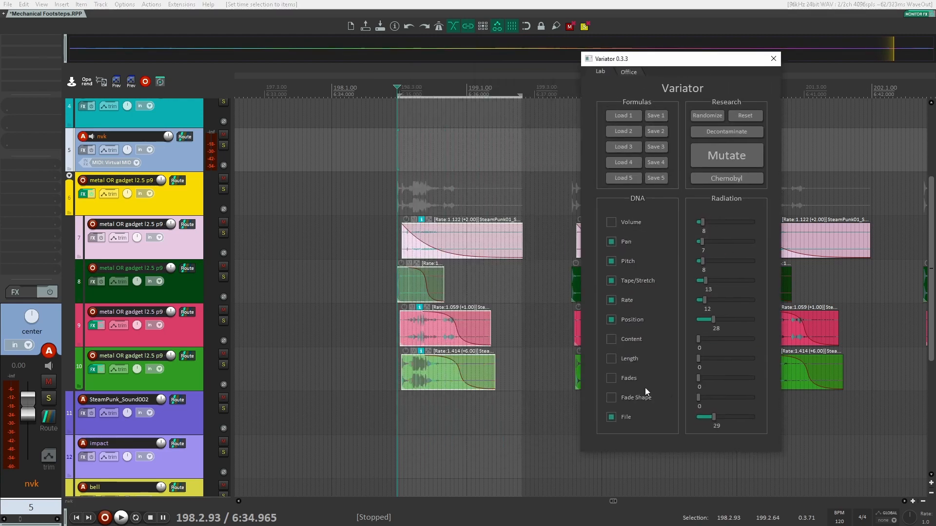
Set the Variator radiation amounts to 0 for pan, 18 for pitch, 20 for tape/stretch and 32 for file.
drag(700, 261, 701, 262)
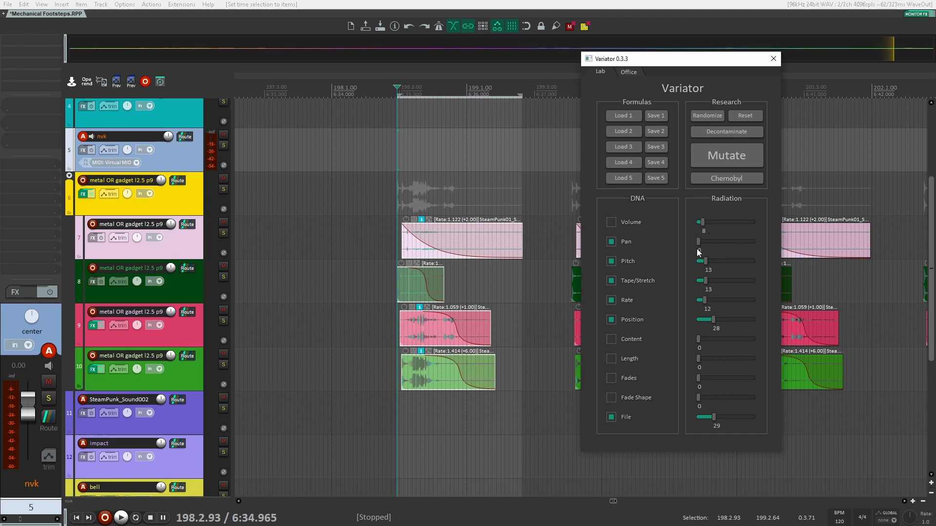
click(709, 281)
drag(713, 415, 715, 416)
drag(486, 425, 420, 196)
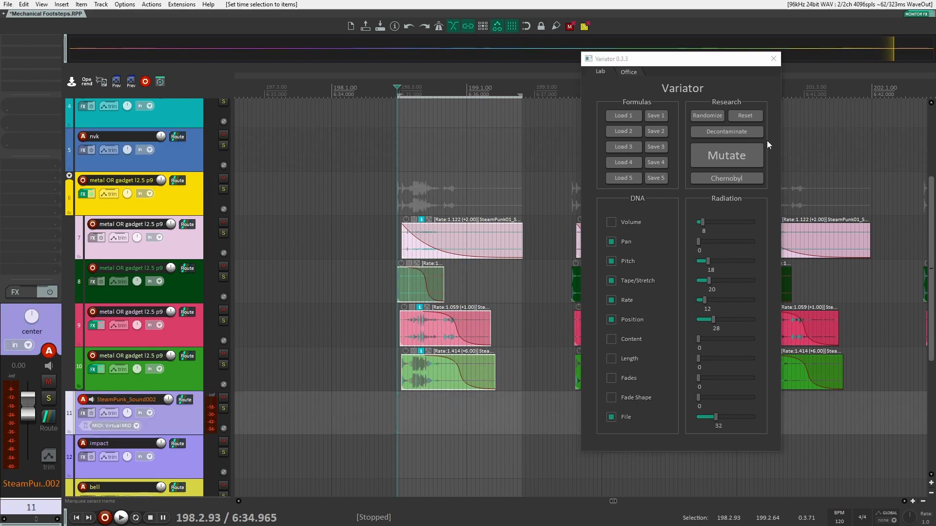
Try mutating the first stack with Variator and play the result from just before its start.
click(727, 160)
click(696, 166)
click(393, 198)
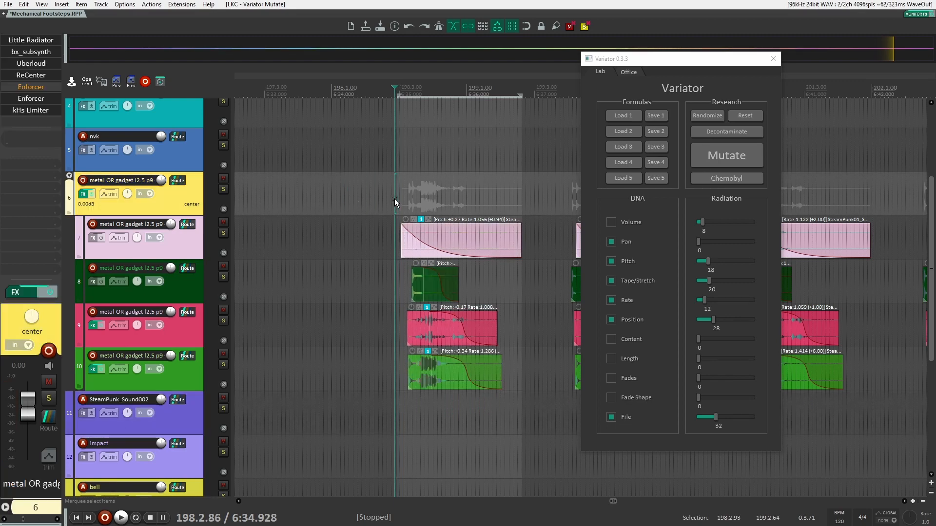
key(space)
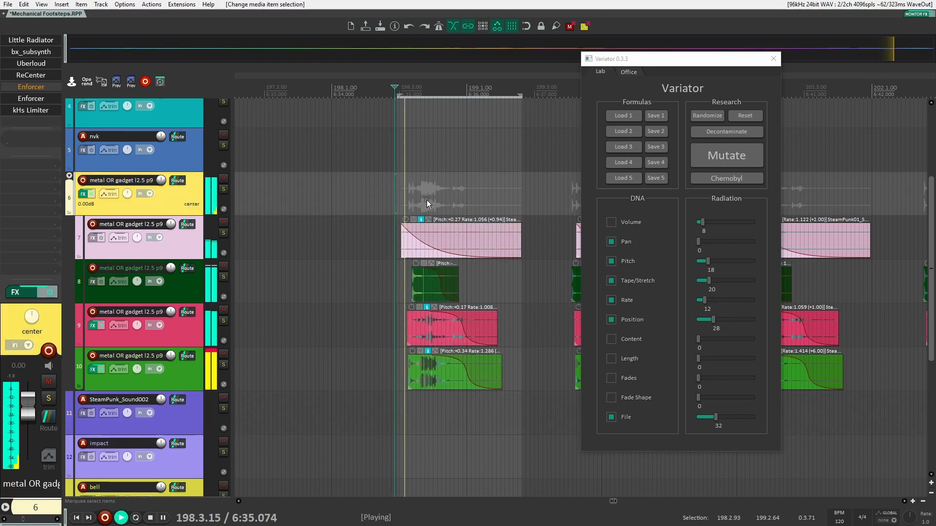
key(space)
Undo the Variator mutation of the first stack so its original layers are kept.
drag(514, 197, 441, 185)
key(ctrl+z)
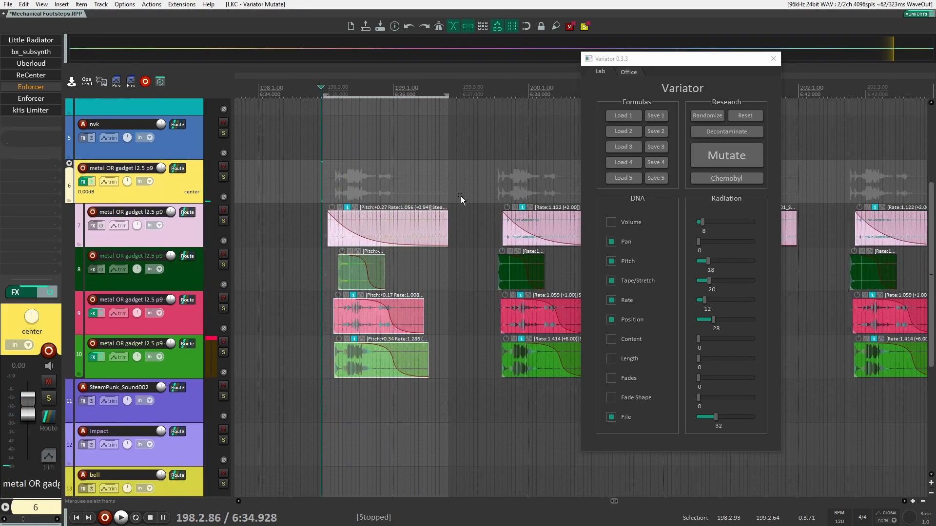
key(ctrl+z)
drag(328, 183, 361, 390)
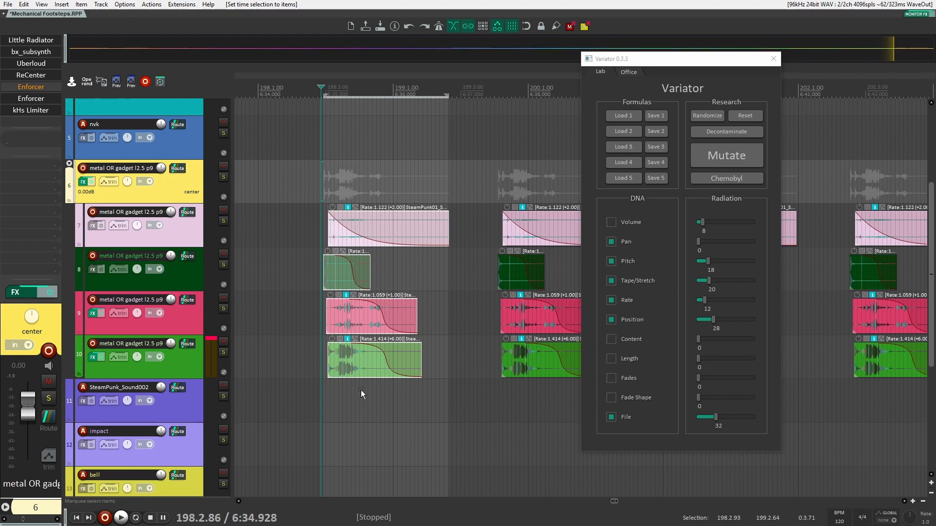
drag(447, 307, 370, 292)
Set the time selection to the second stack near bar 200, mutate it with Variator and play it.
drag(418, 154, 485, 389)
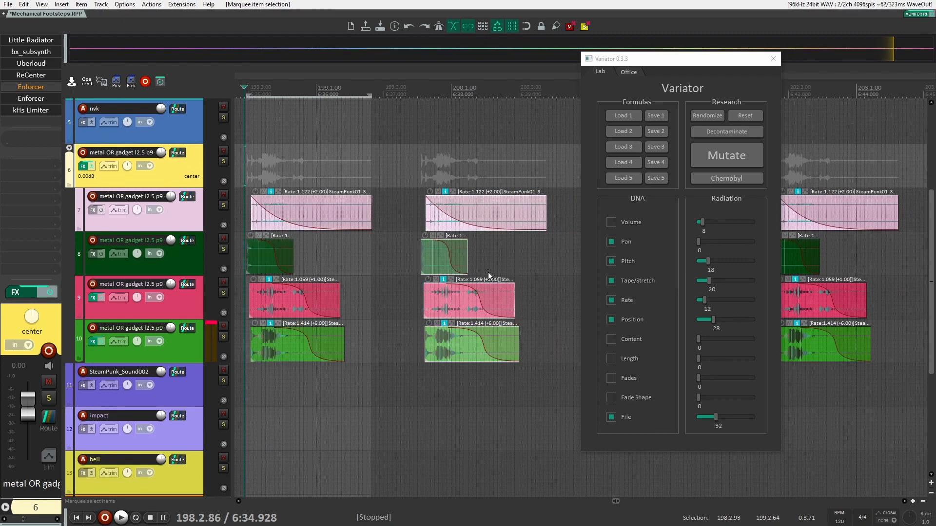
key(t)
click(708, 168)
key(space)
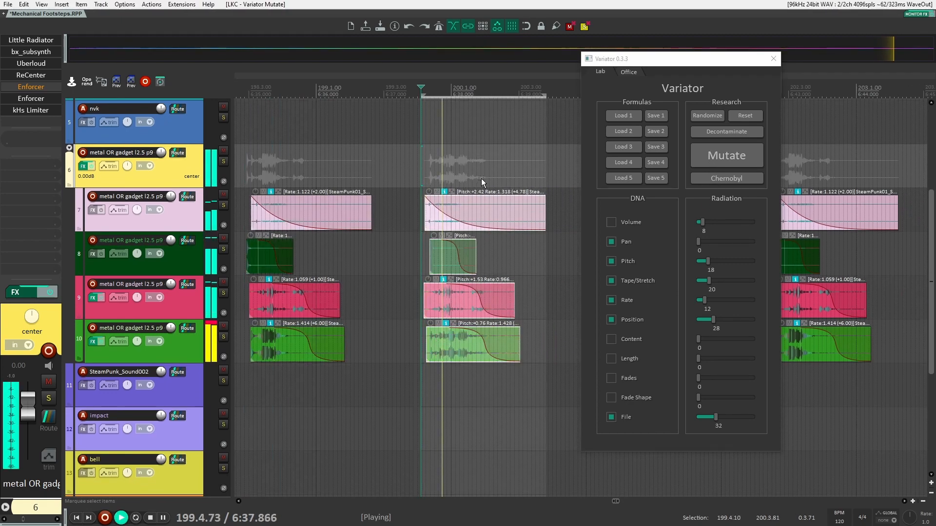
key(space)
Undo the second stack's mutation, mutate it again for a different variation and play it.
key(ctrl+z)
click(727, 160)
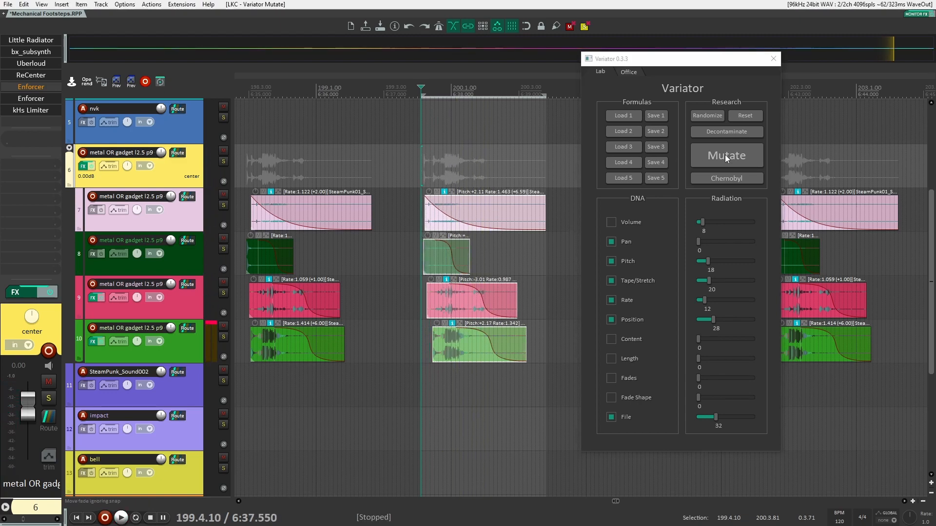
key(space)
key(space)
Mutate the third and fourth stacks near bars 201 and 202 in turn, each with its own time selection, and play each.
drag(537, 221, 197, 260)
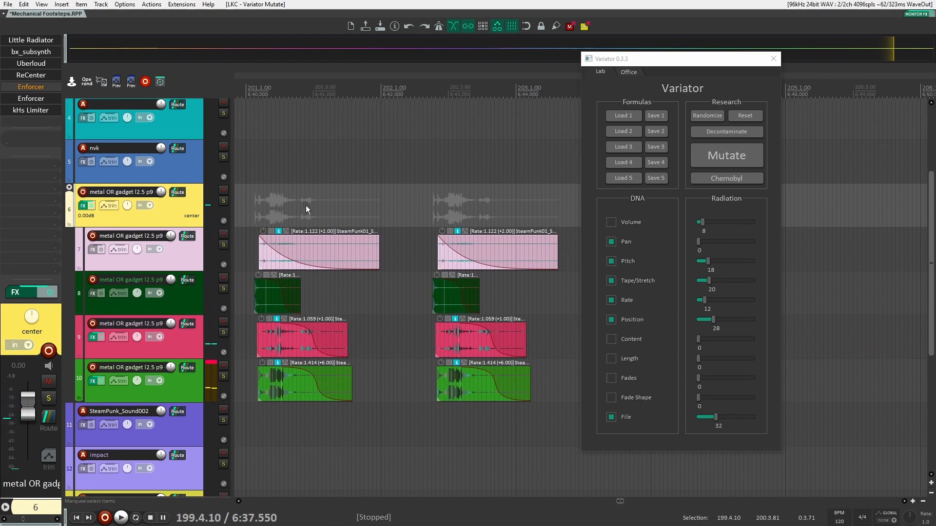
drag(295, 185, 340, 397)
key(t)
click(715, 150)
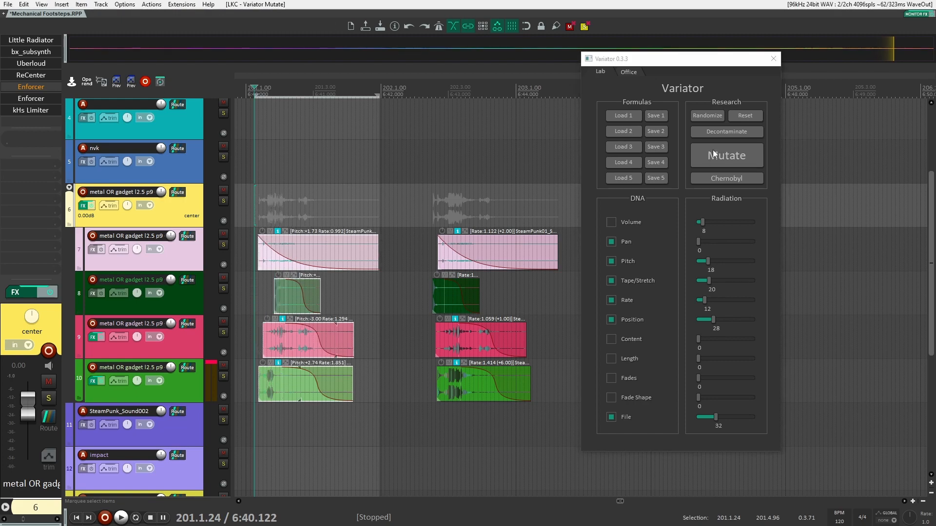
key(space)
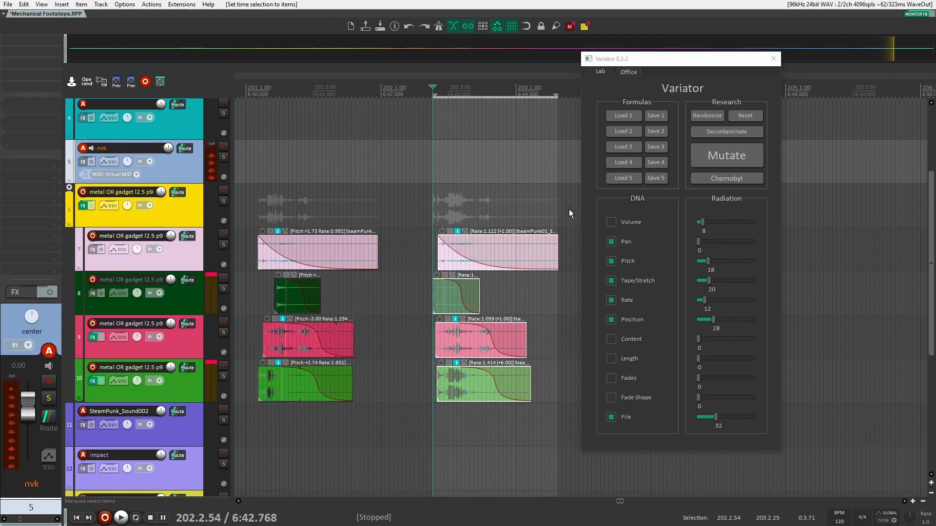
click(737, 155)
key(space)
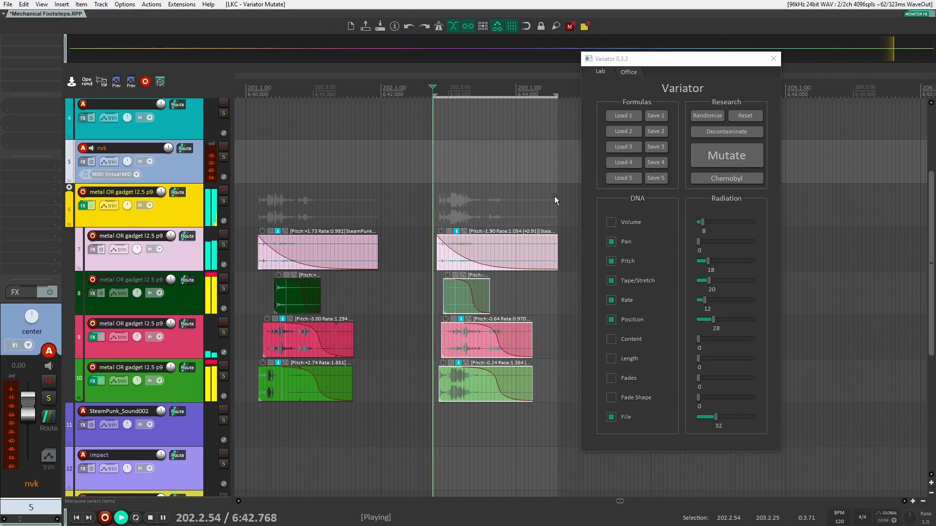
Copy the unmutated first stack to near bar 206, set the time selection to it, mutate it with Variator and play it.
scroll(546, 206, down, 1)
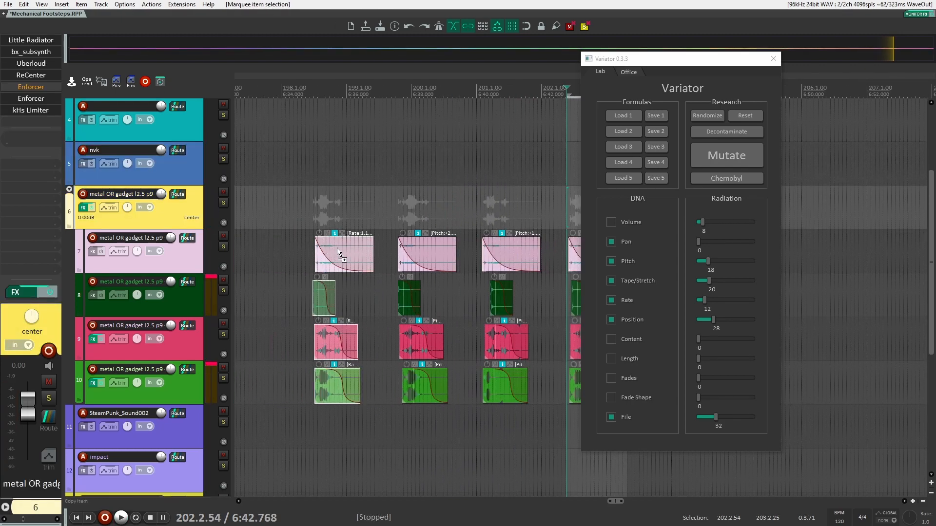
drag(338, 252, 826, 253)
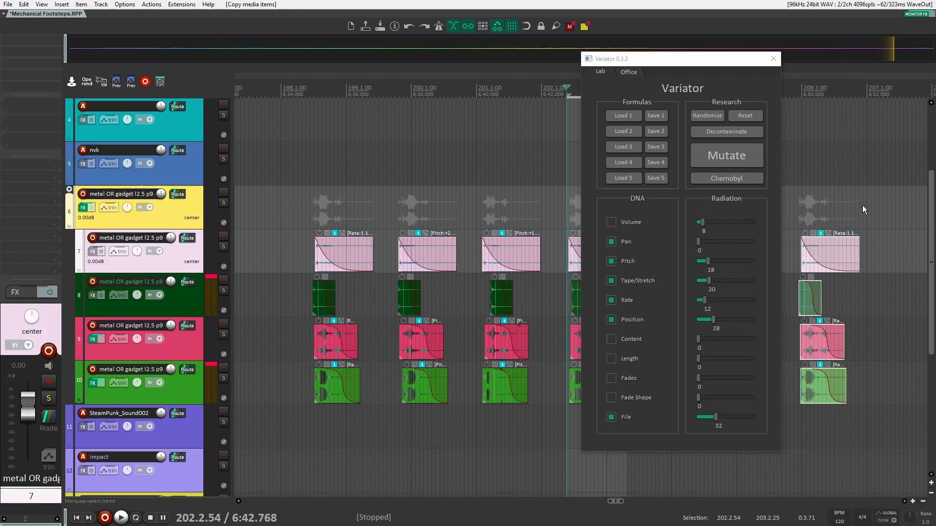
drag(861, 206, 821, 420)
key(shift+t)
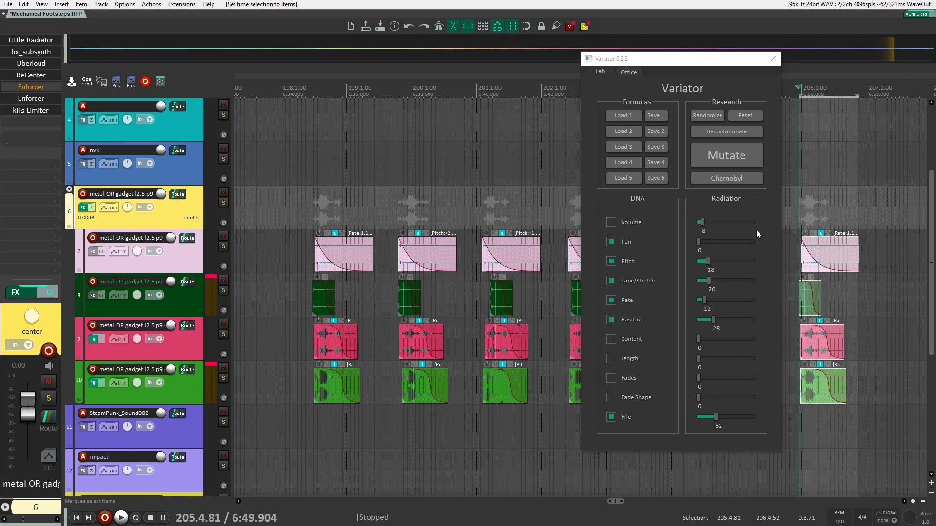
click(732, 160)
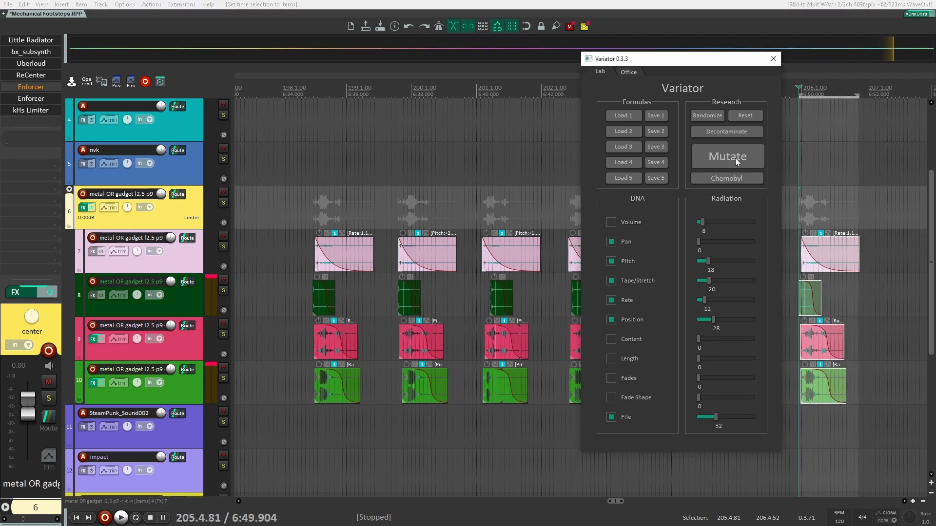
click(800, 209)
key(space)
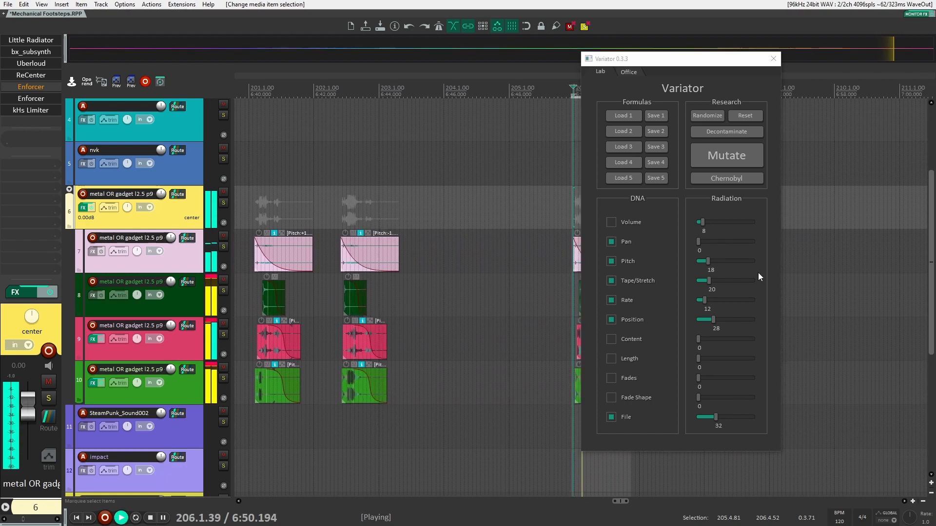